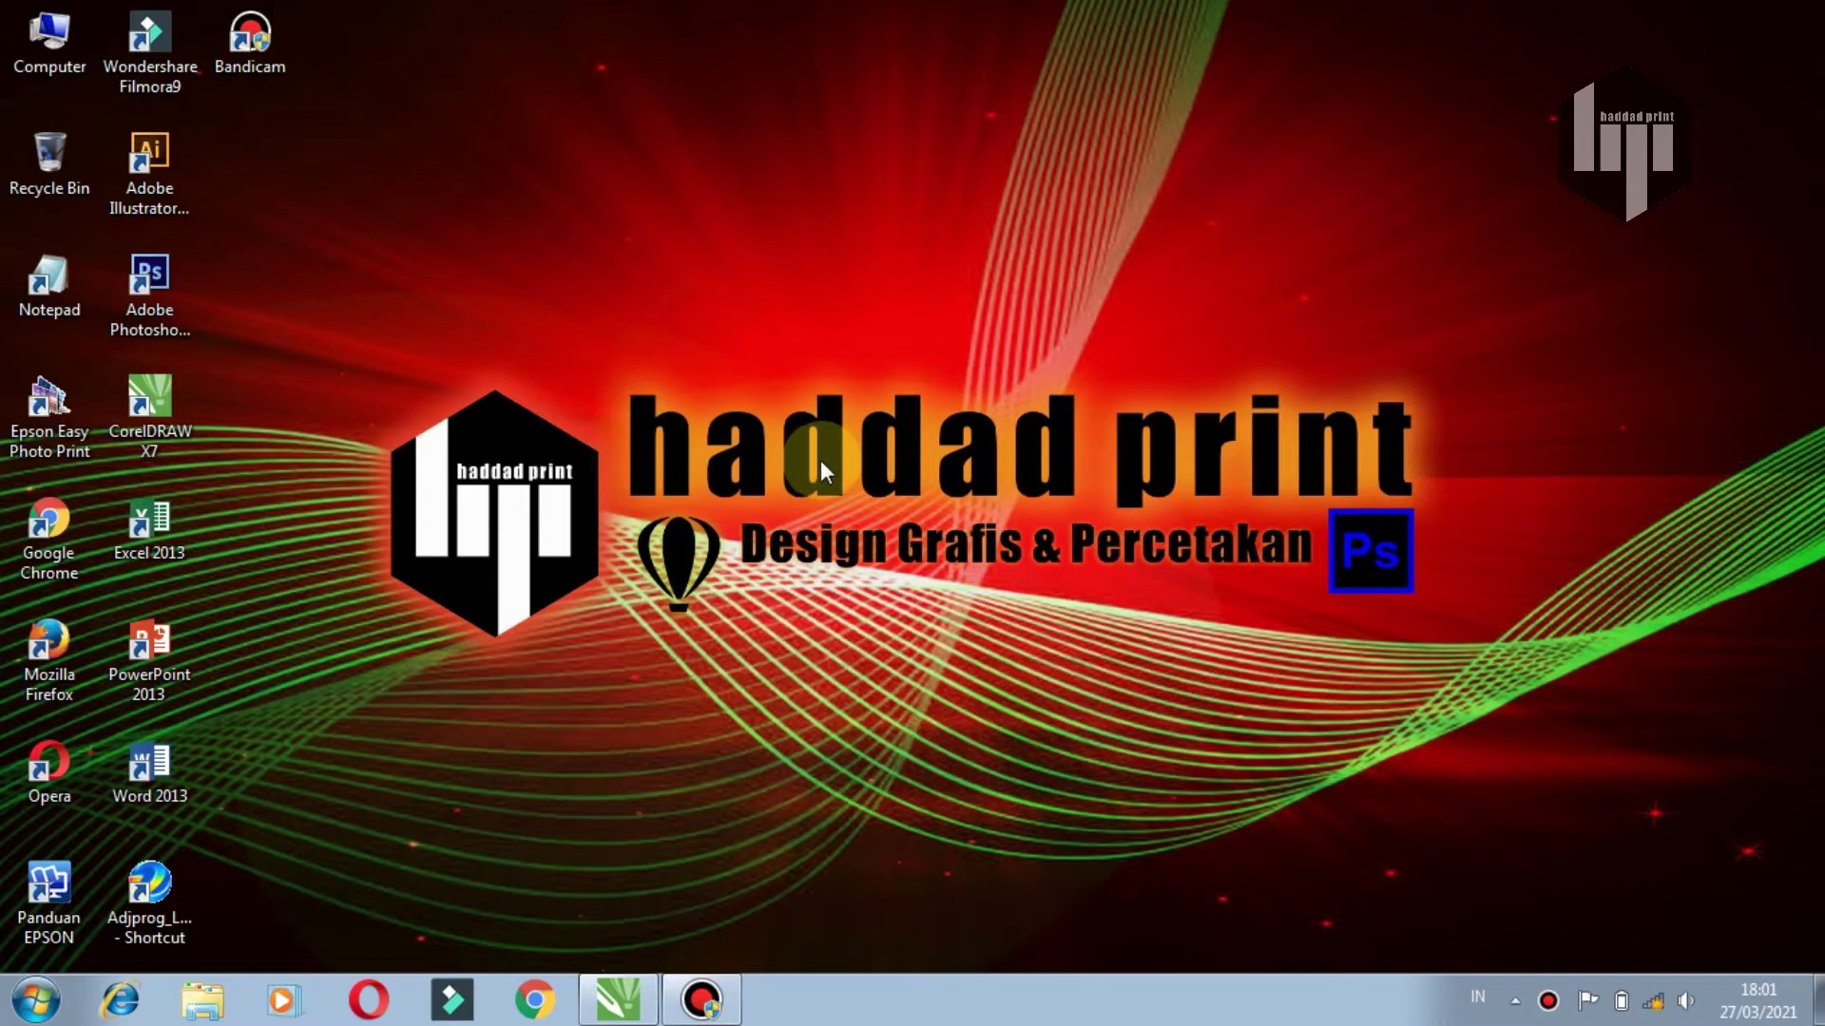
# Bring up the minimised CorelDRAW X7 Welcome Screen window from the taskbar
pyautogui.click(620, 998)
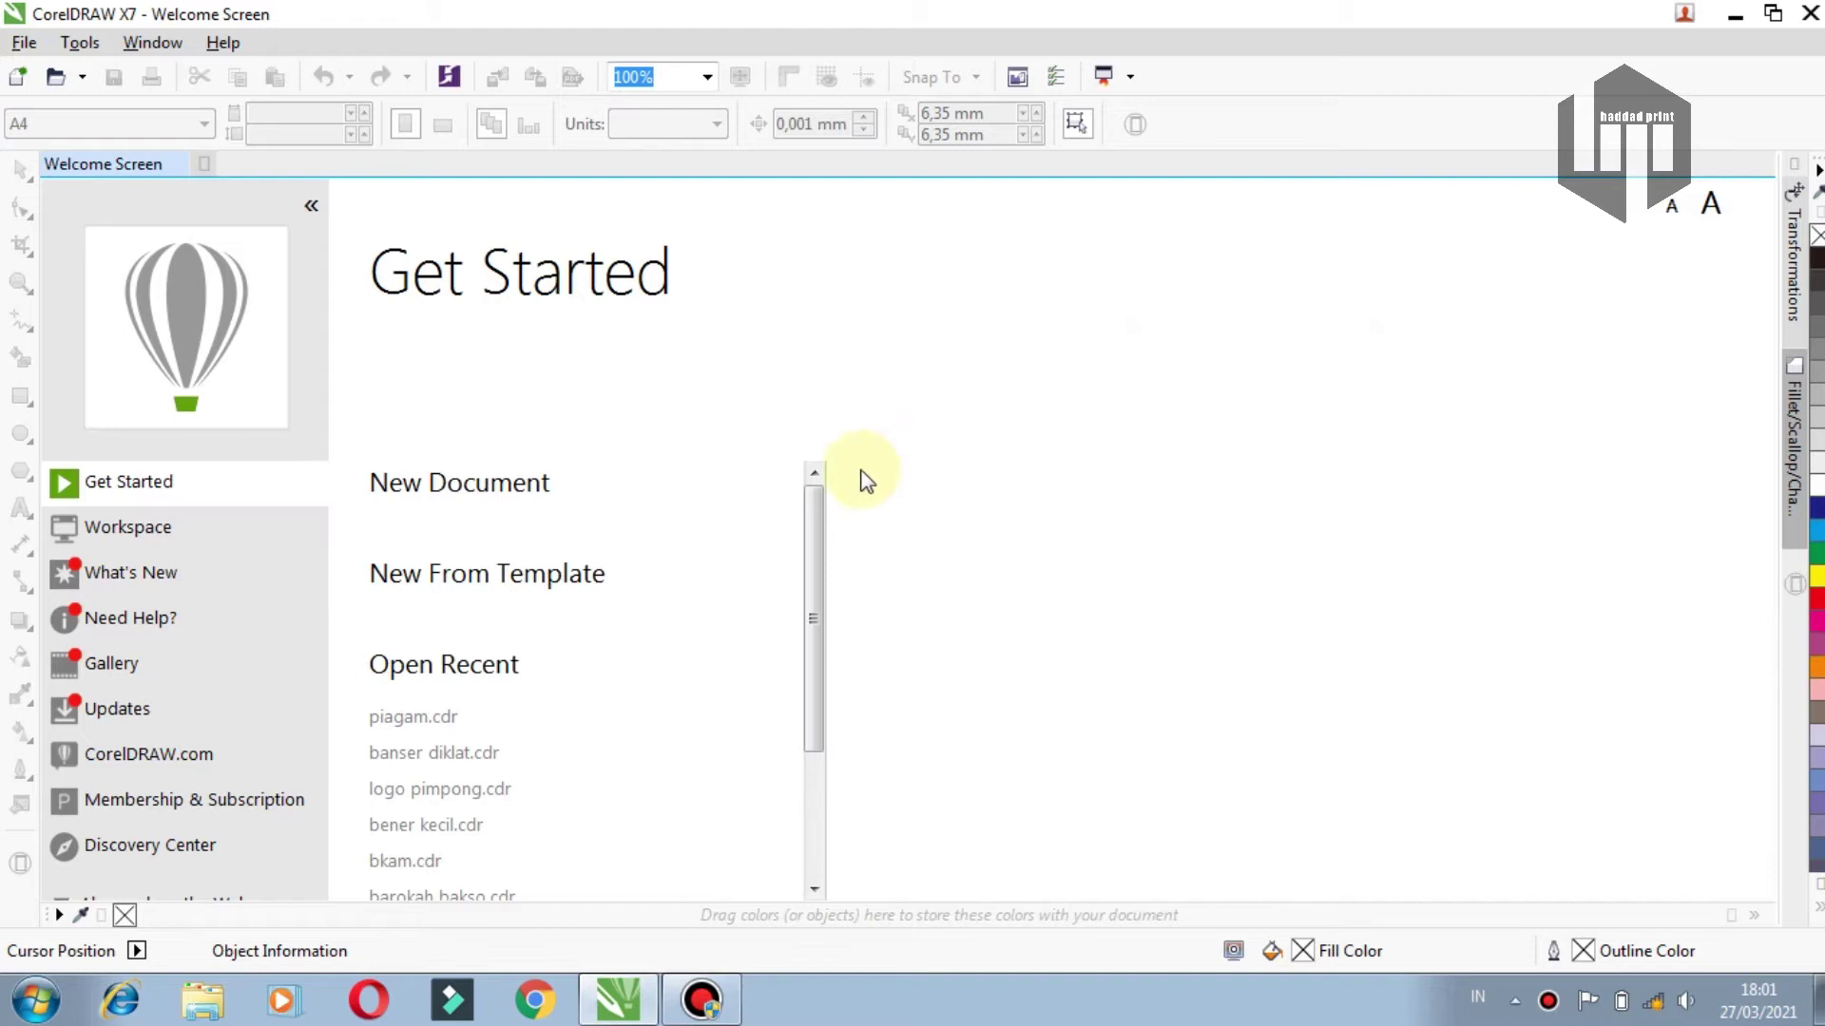
# Create a new blank A4 document, Untitled-1, keeping the default settings
pyautogui.click(489, 496)
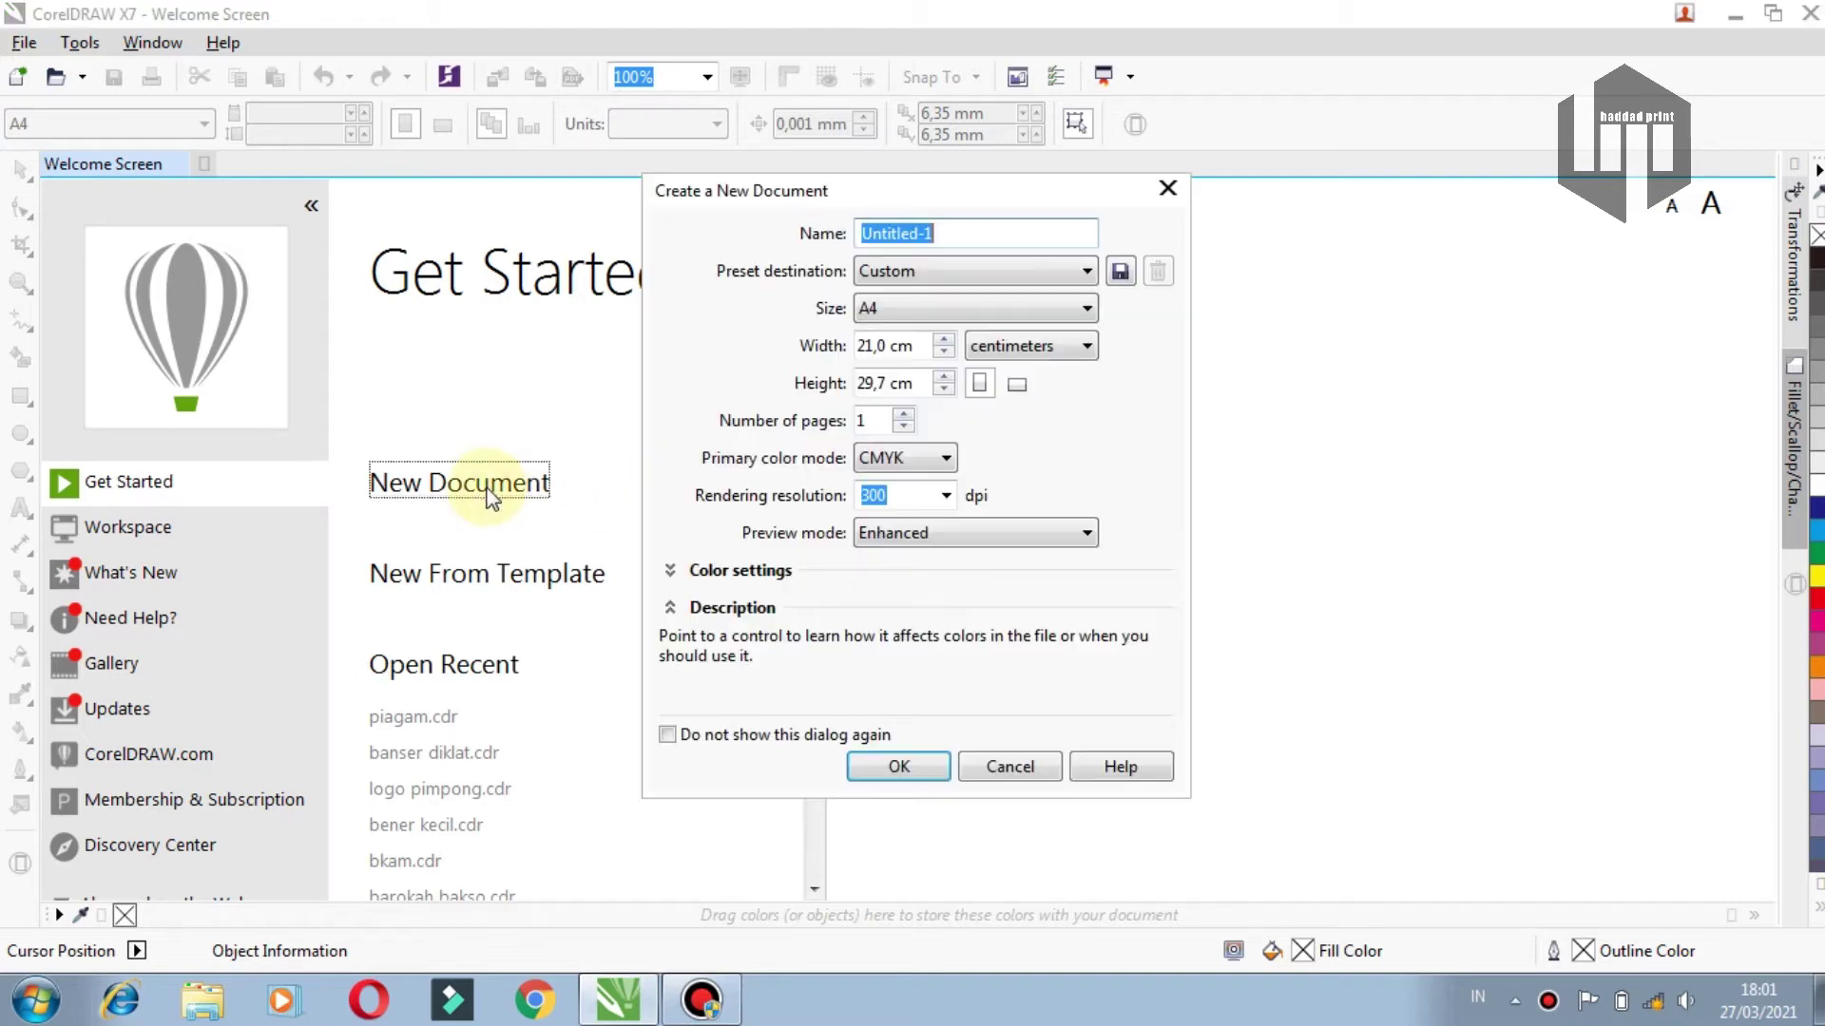
pyautogui.click(910, 766)
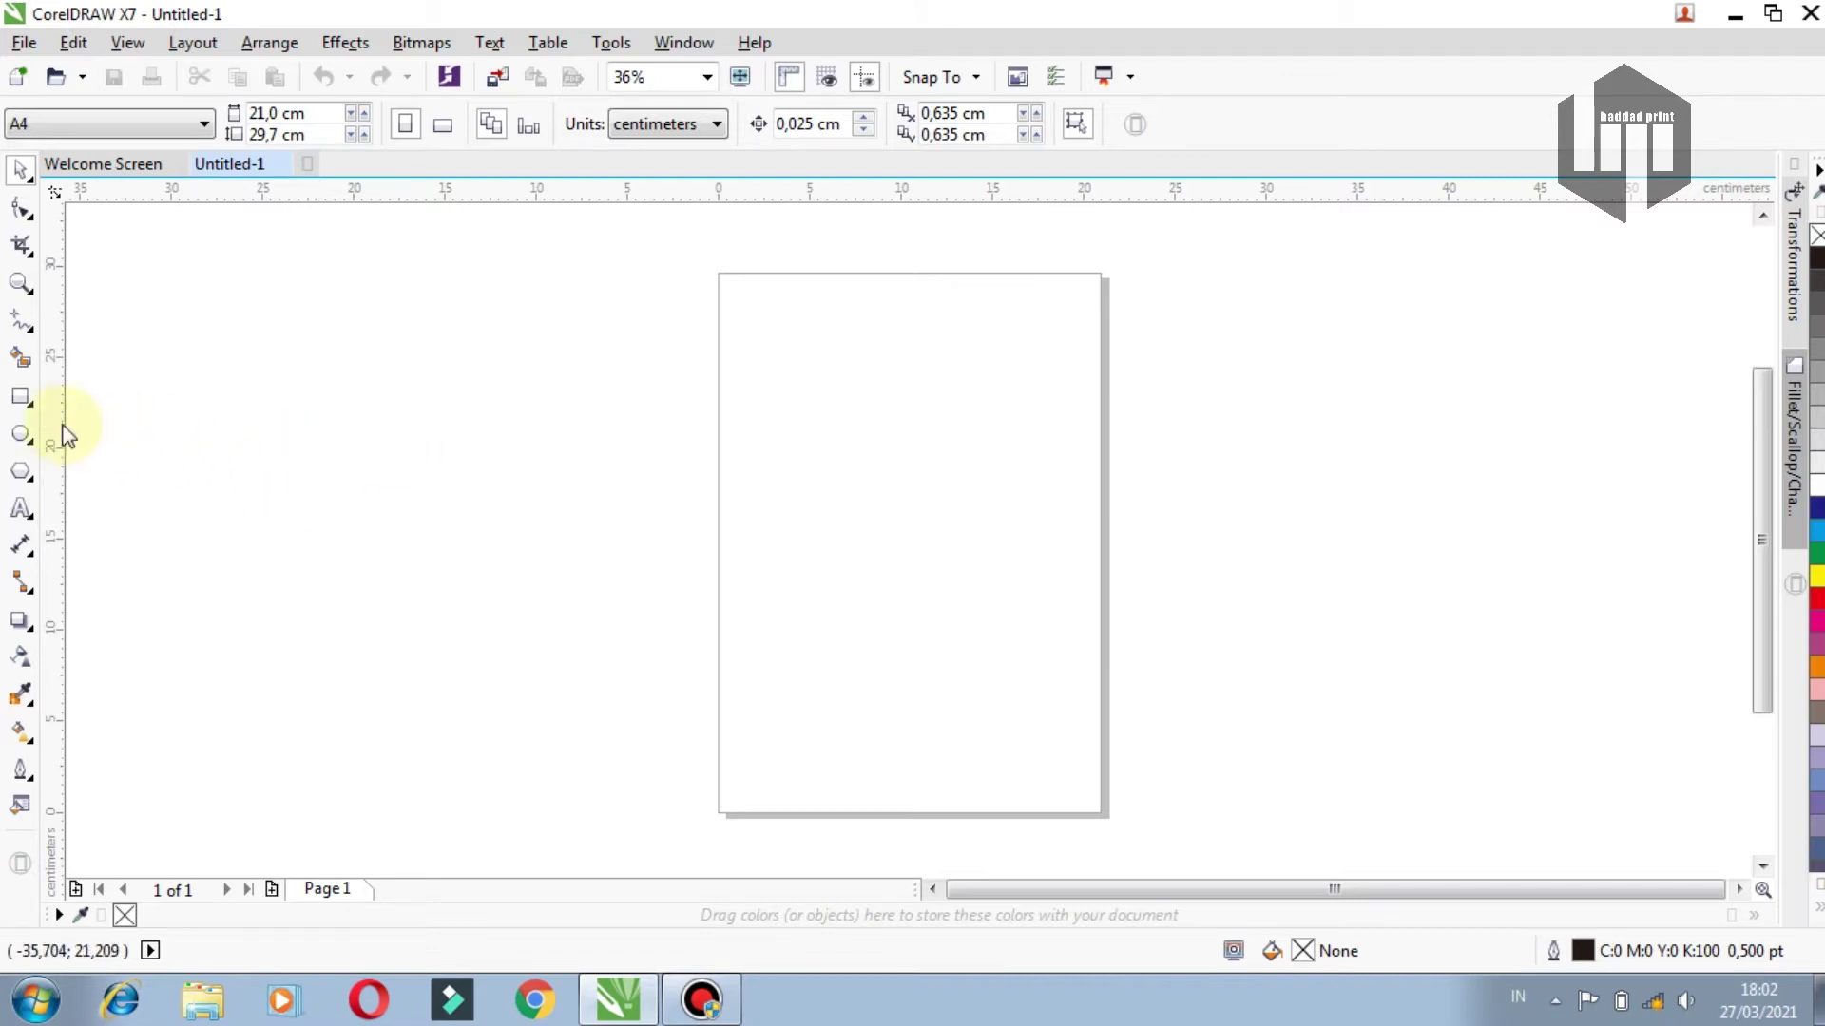
# Draw a 16,247 × 9,63 cm rectangle over the page's left edge and convert it to curves
pyautogui.click(23, 397)
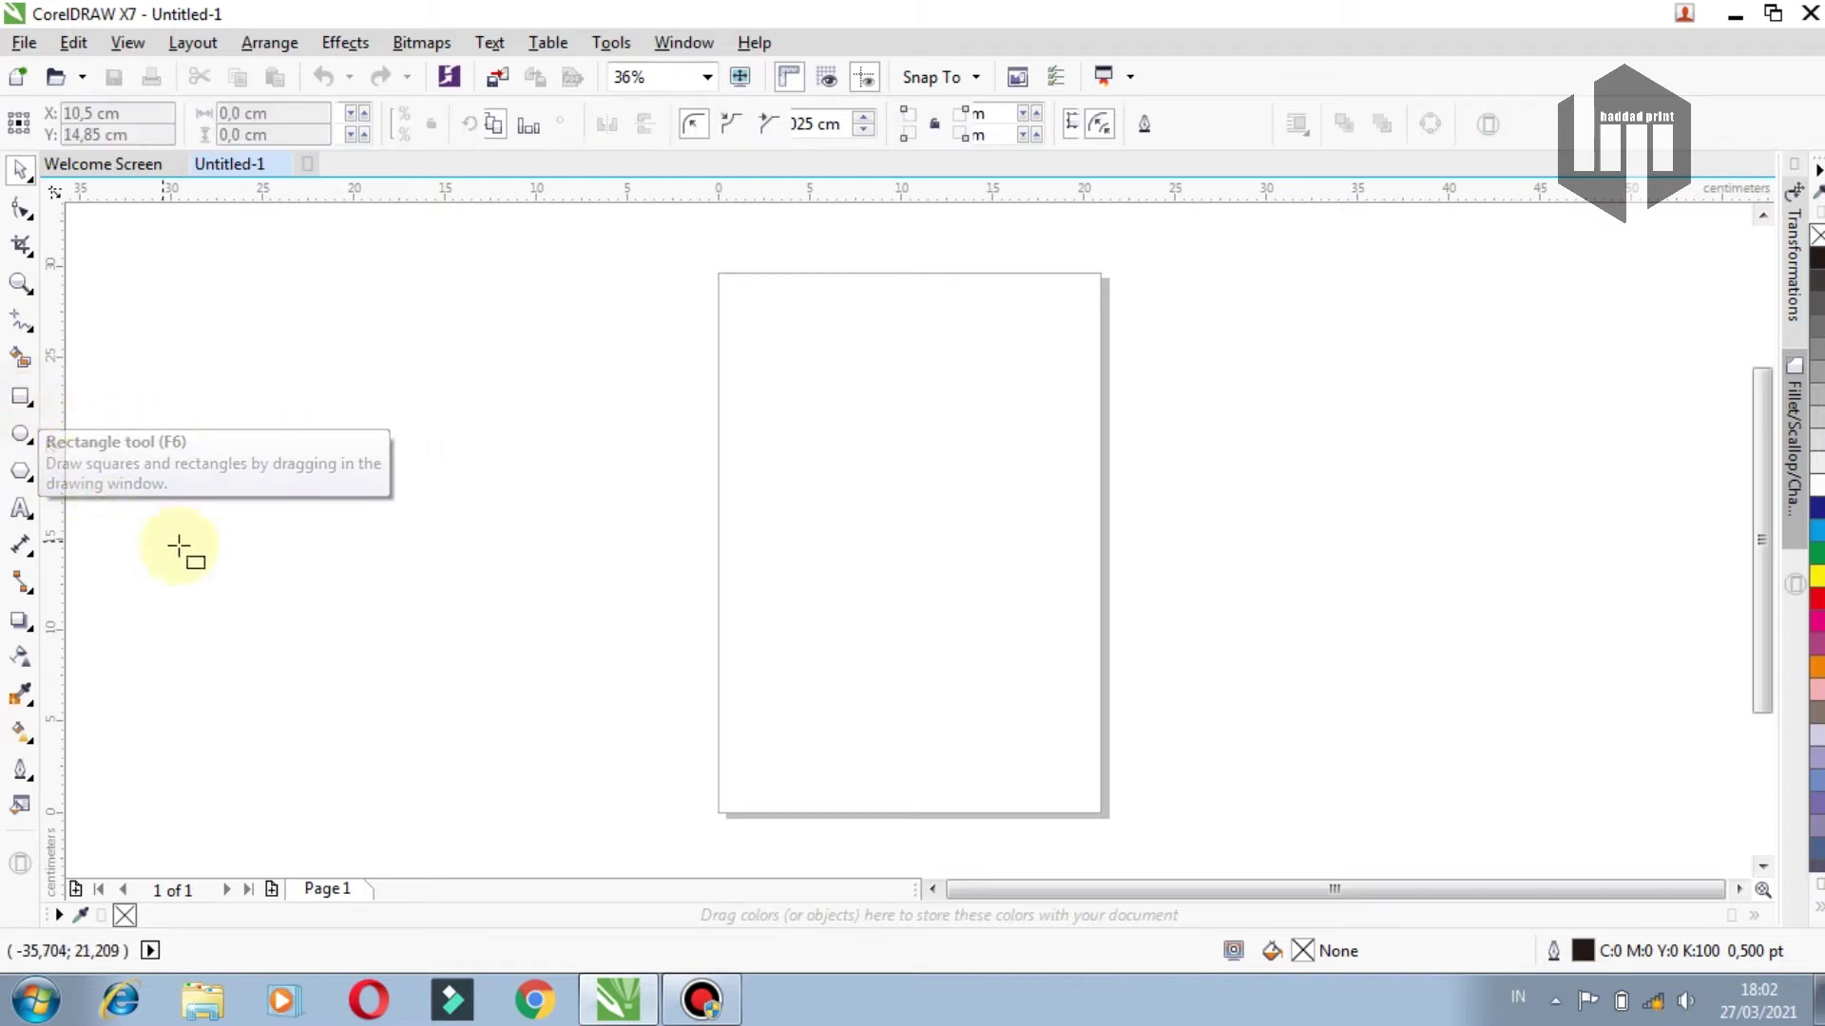
pyautogui.moveTo(489, 493); pyautogui.dragTo(785, 669)
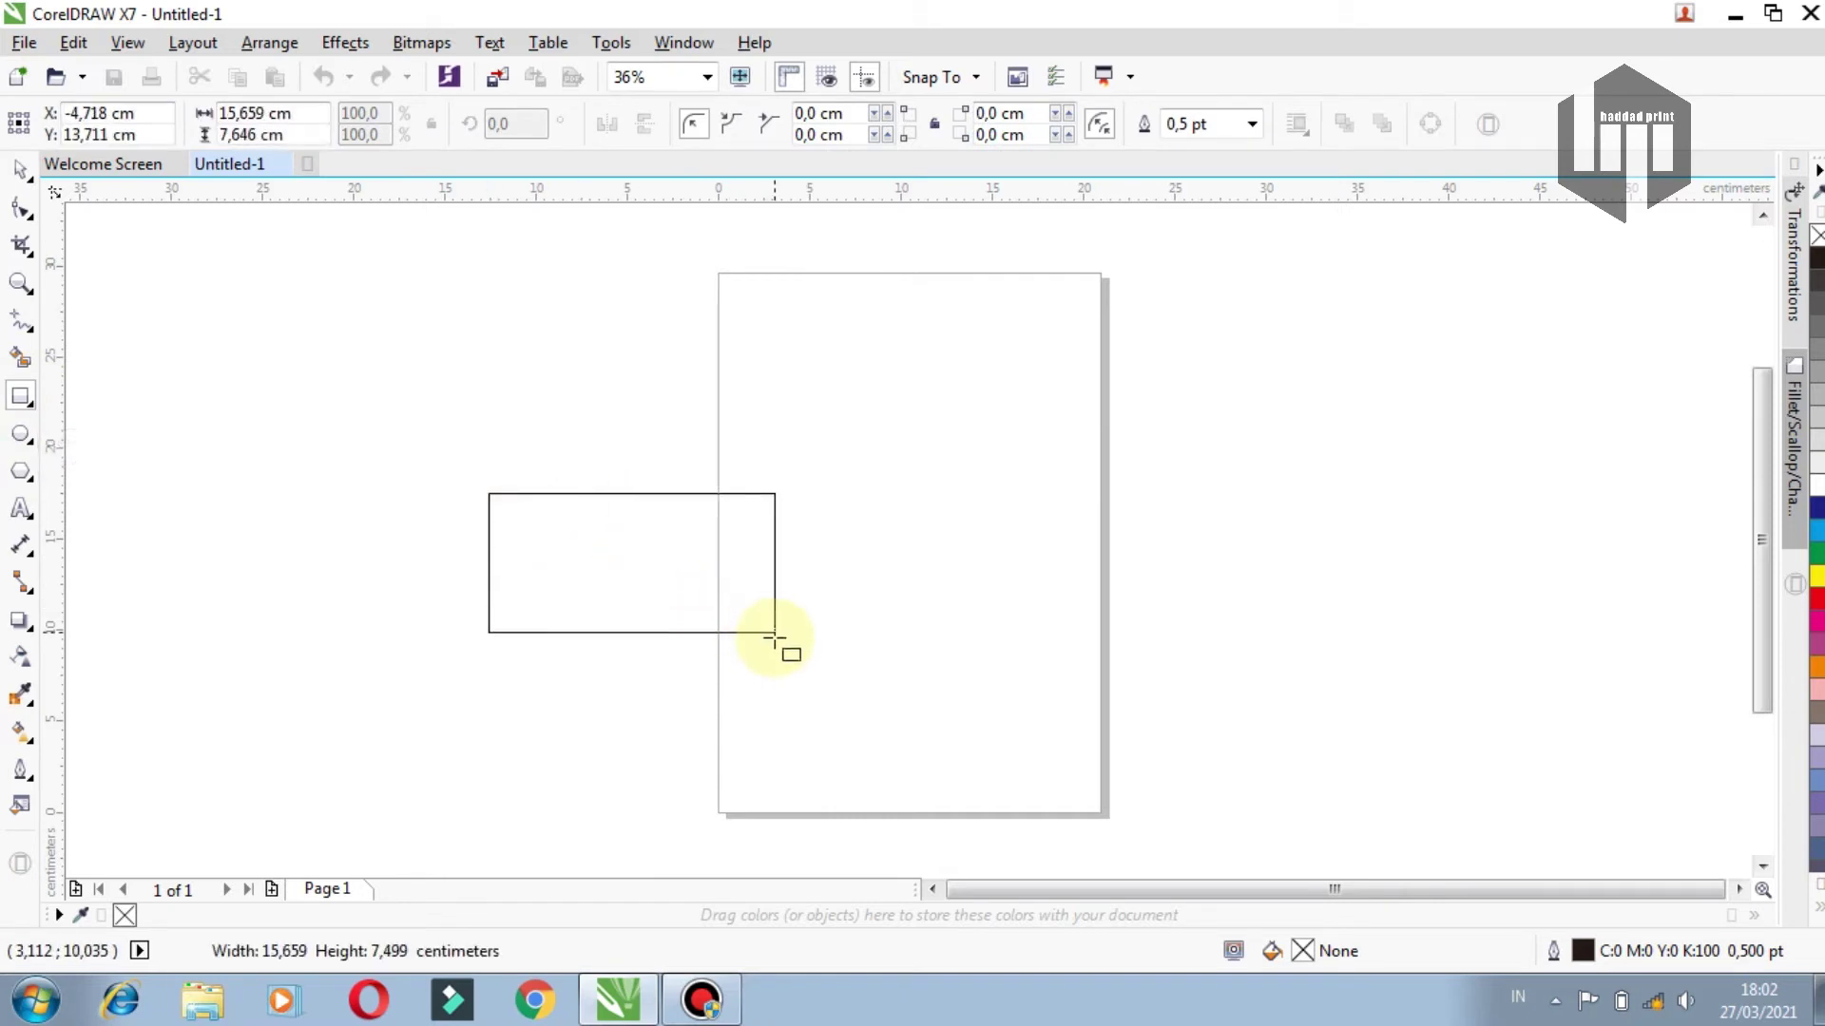
pyautogui.click(21, 169)
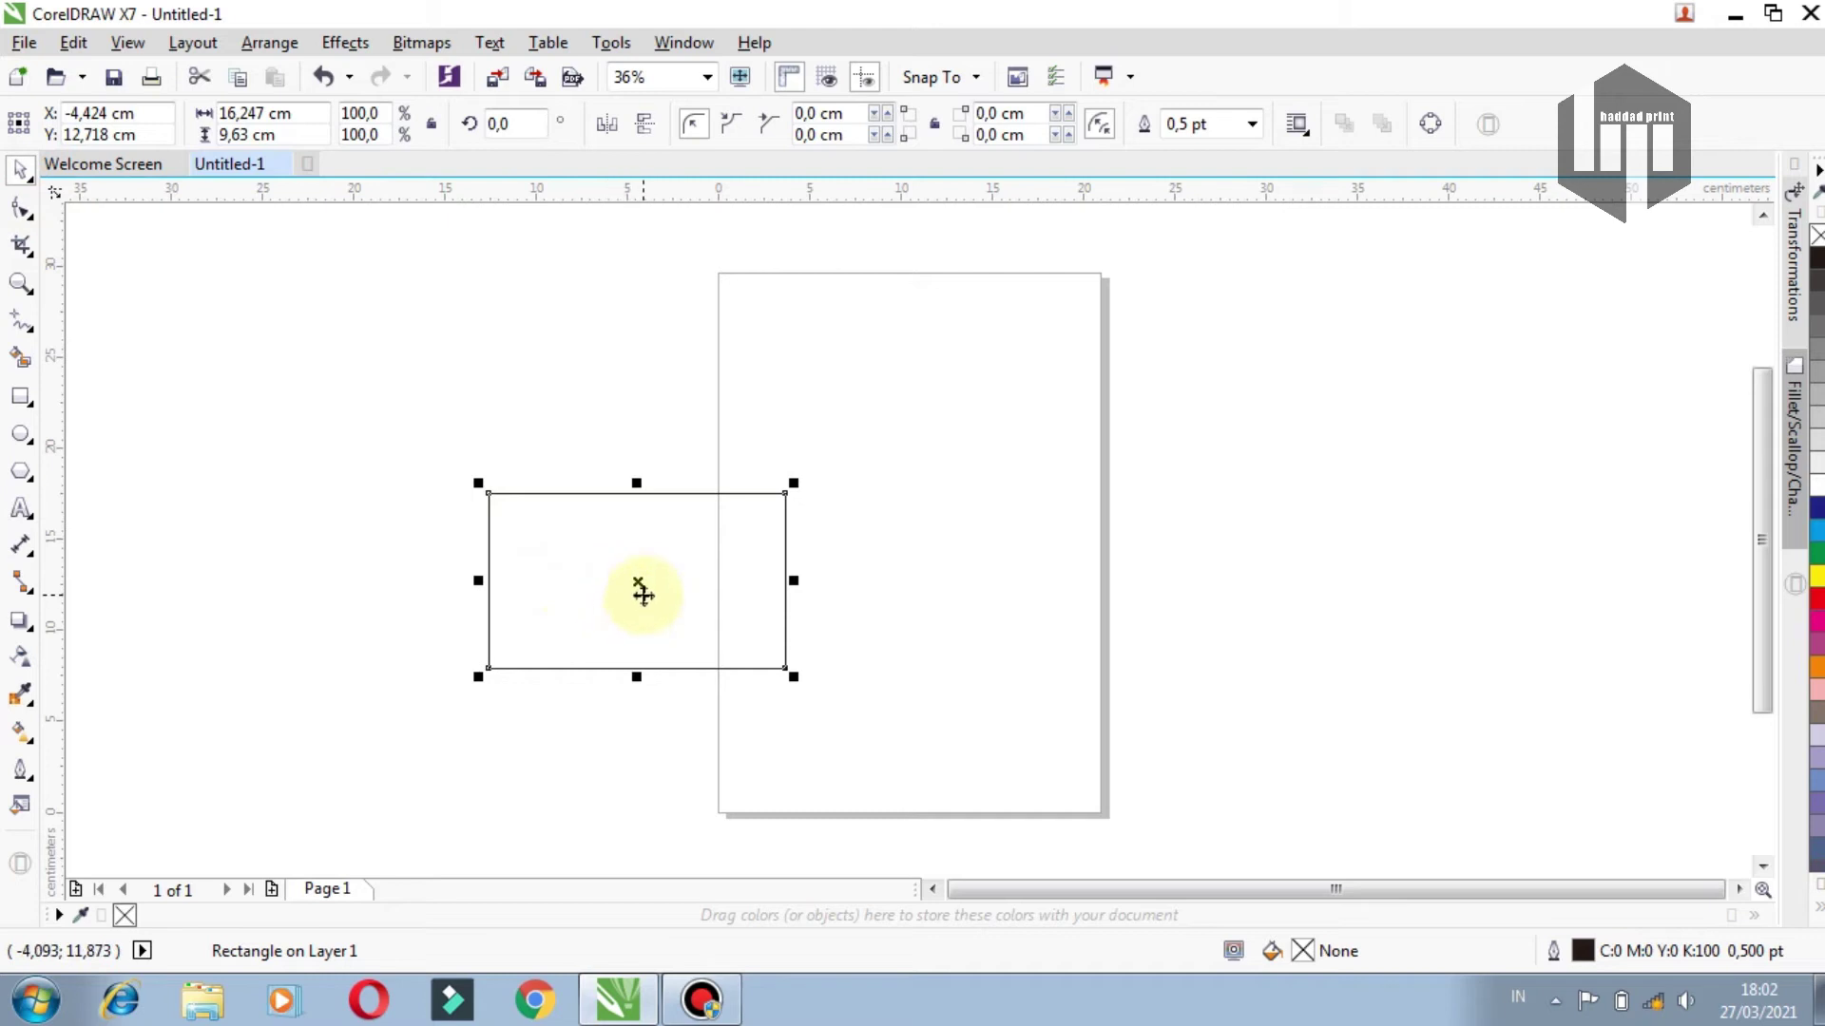
pyautogui.click(23, 211)
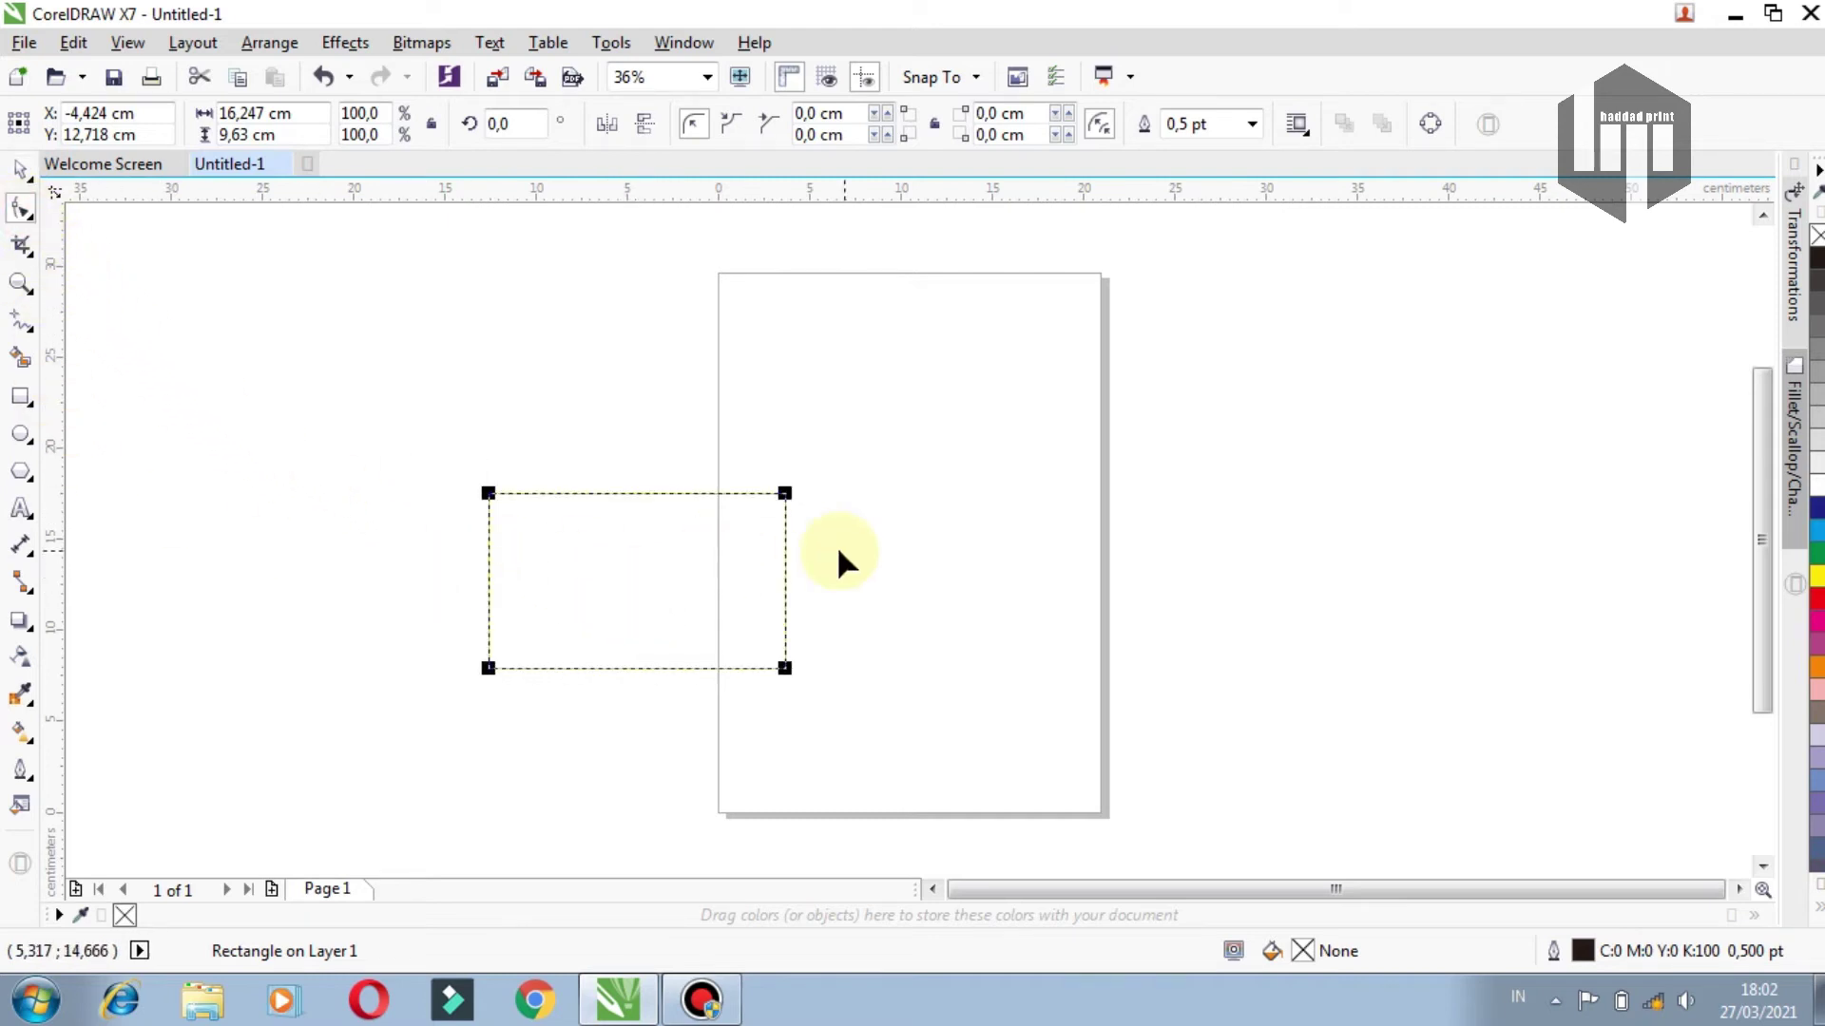
pyautogui.rightClick(612, 488)
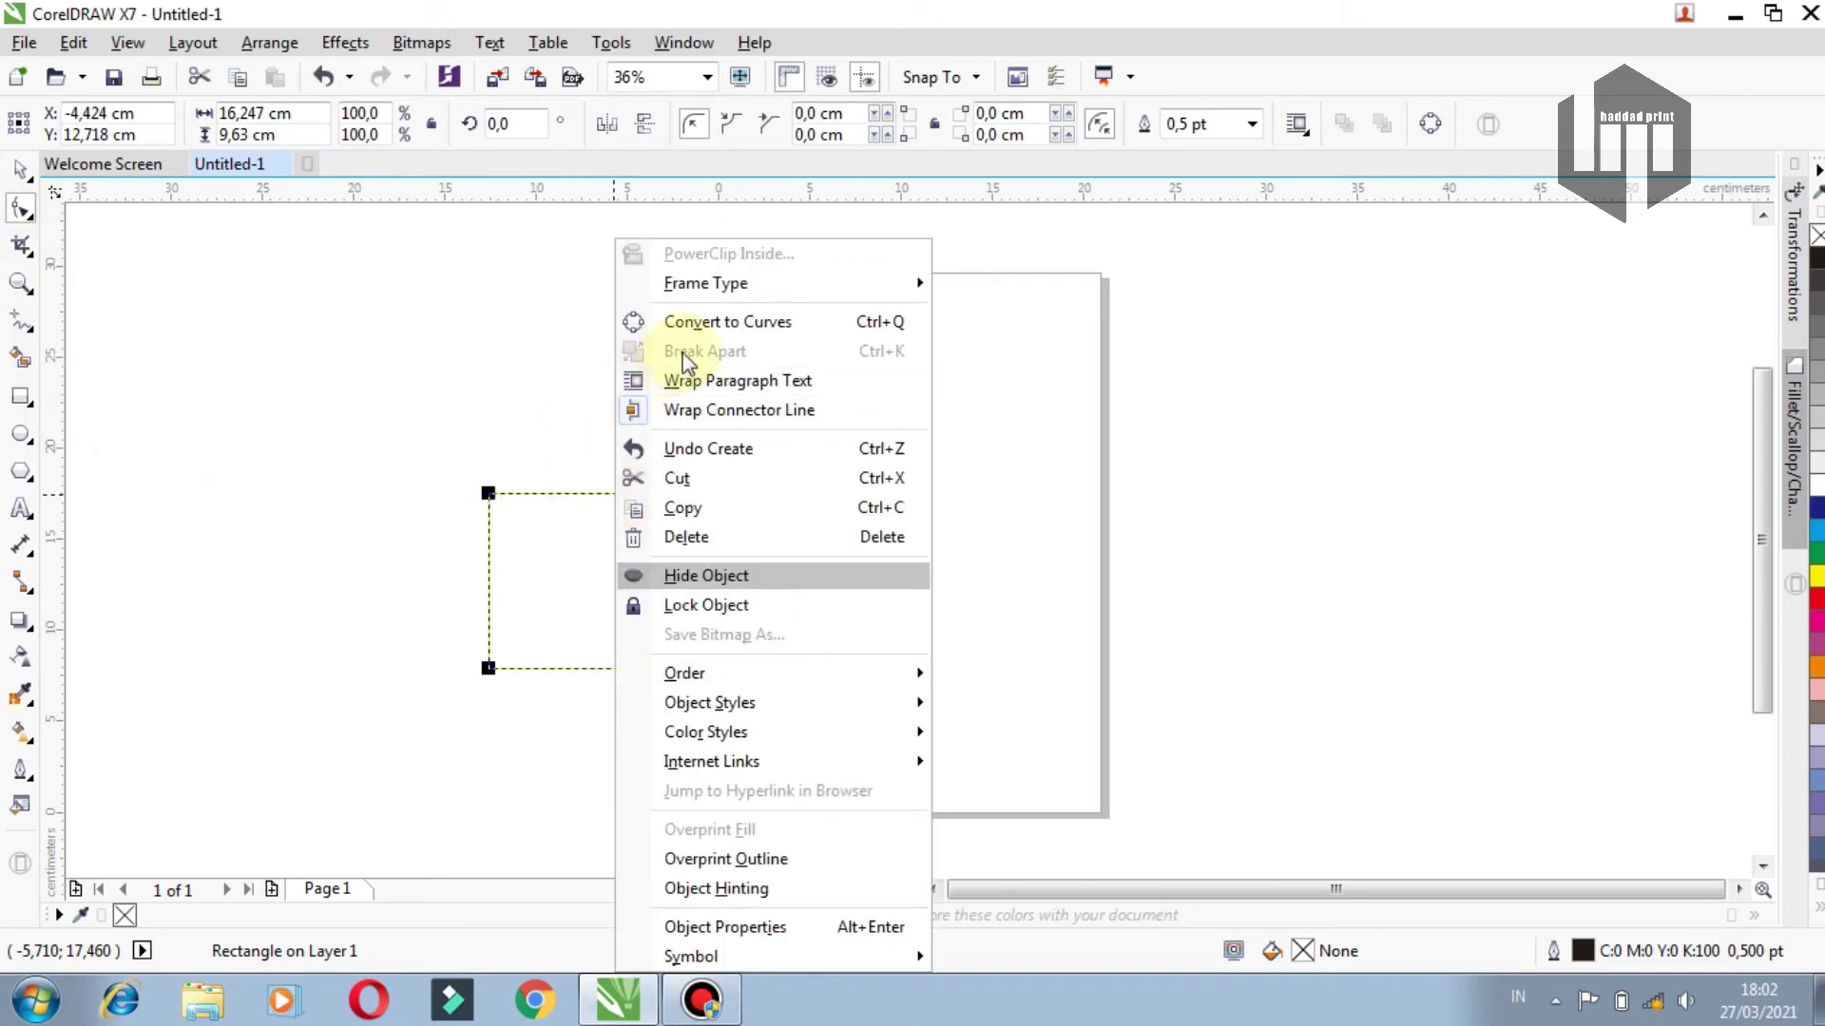
pyautogui.click(715, 322)
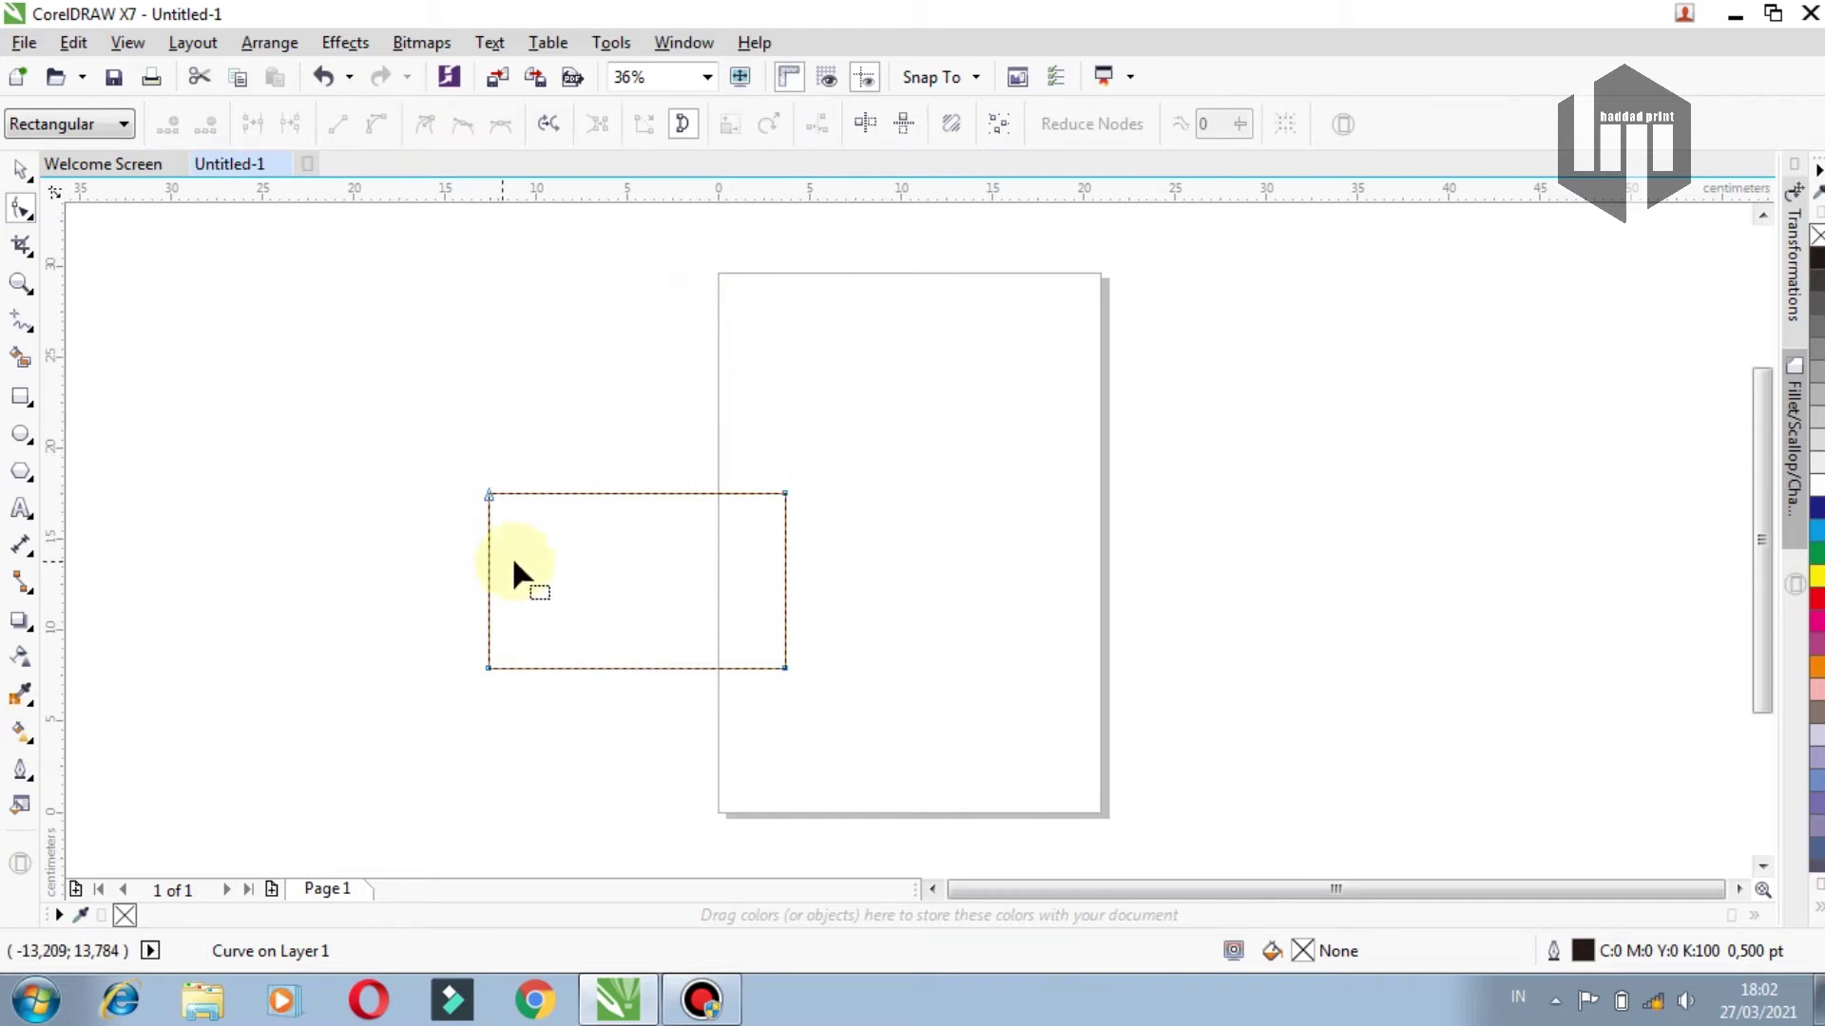
# Convert the top segment to a curve and bend its handles into an S-shaped wave
pyautogui.click(635, 493)
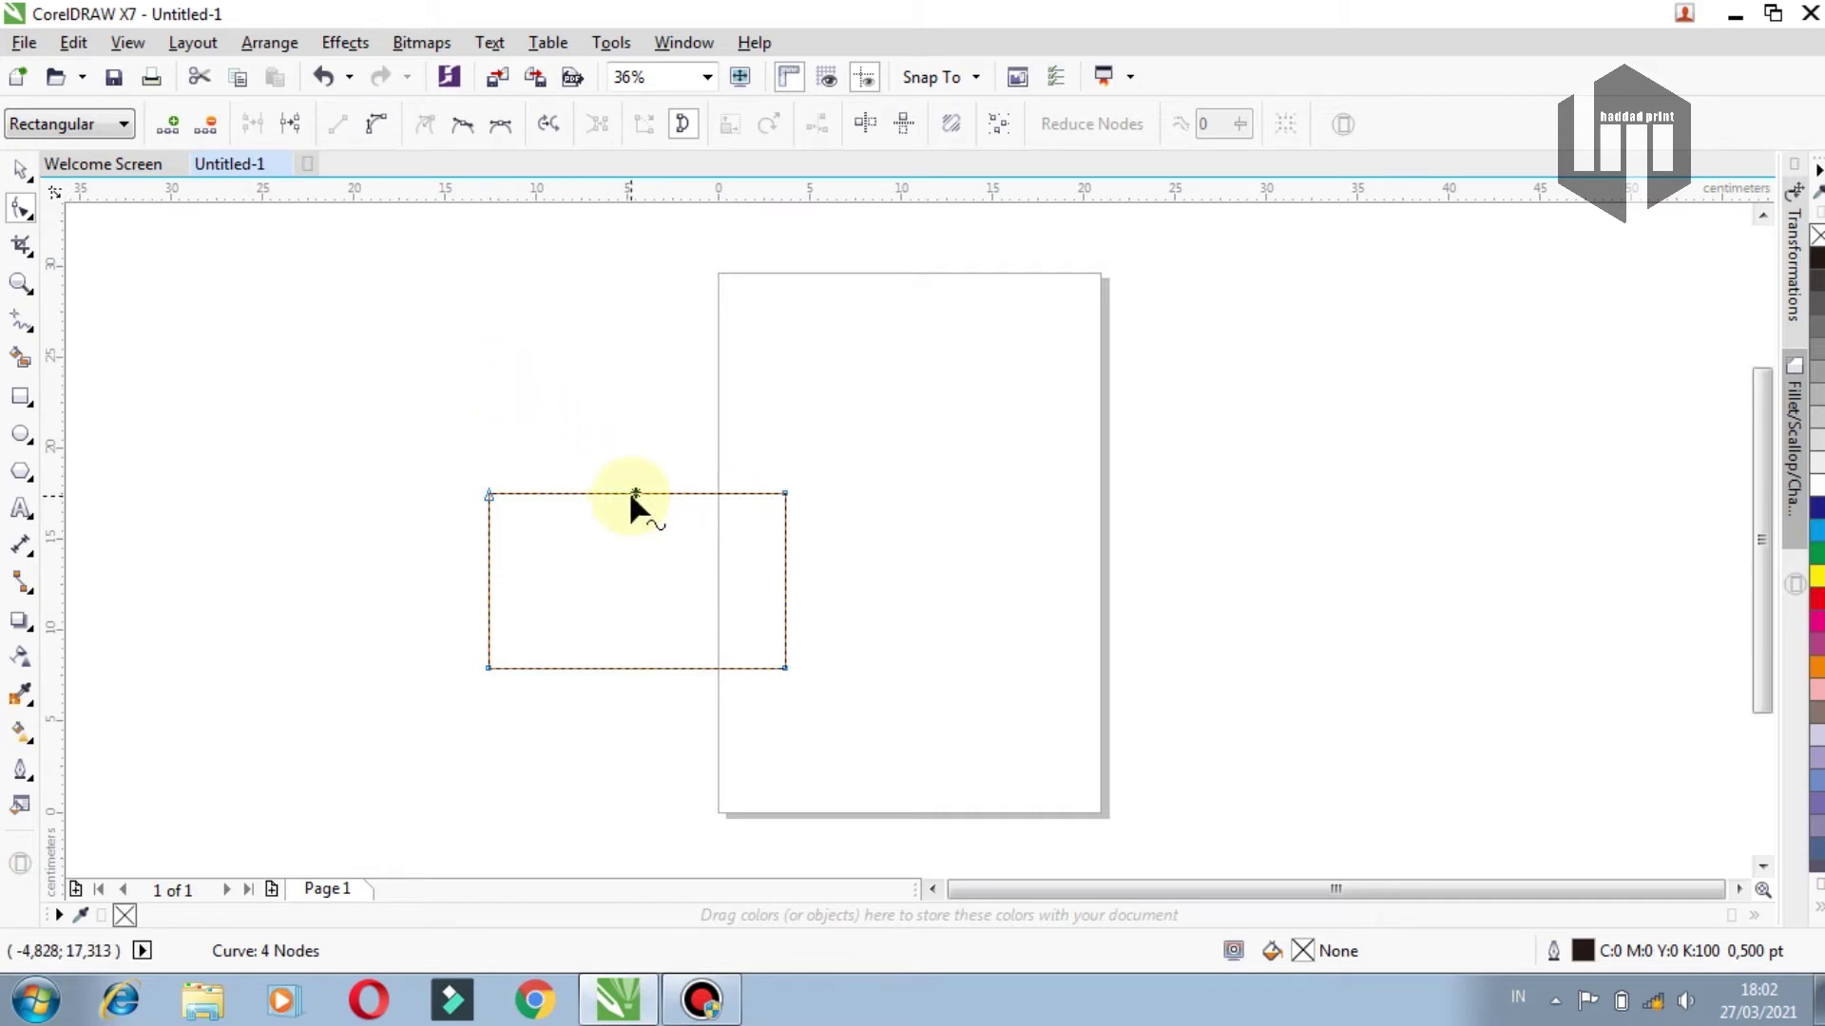
pyautogui.rightClick(634, 492)
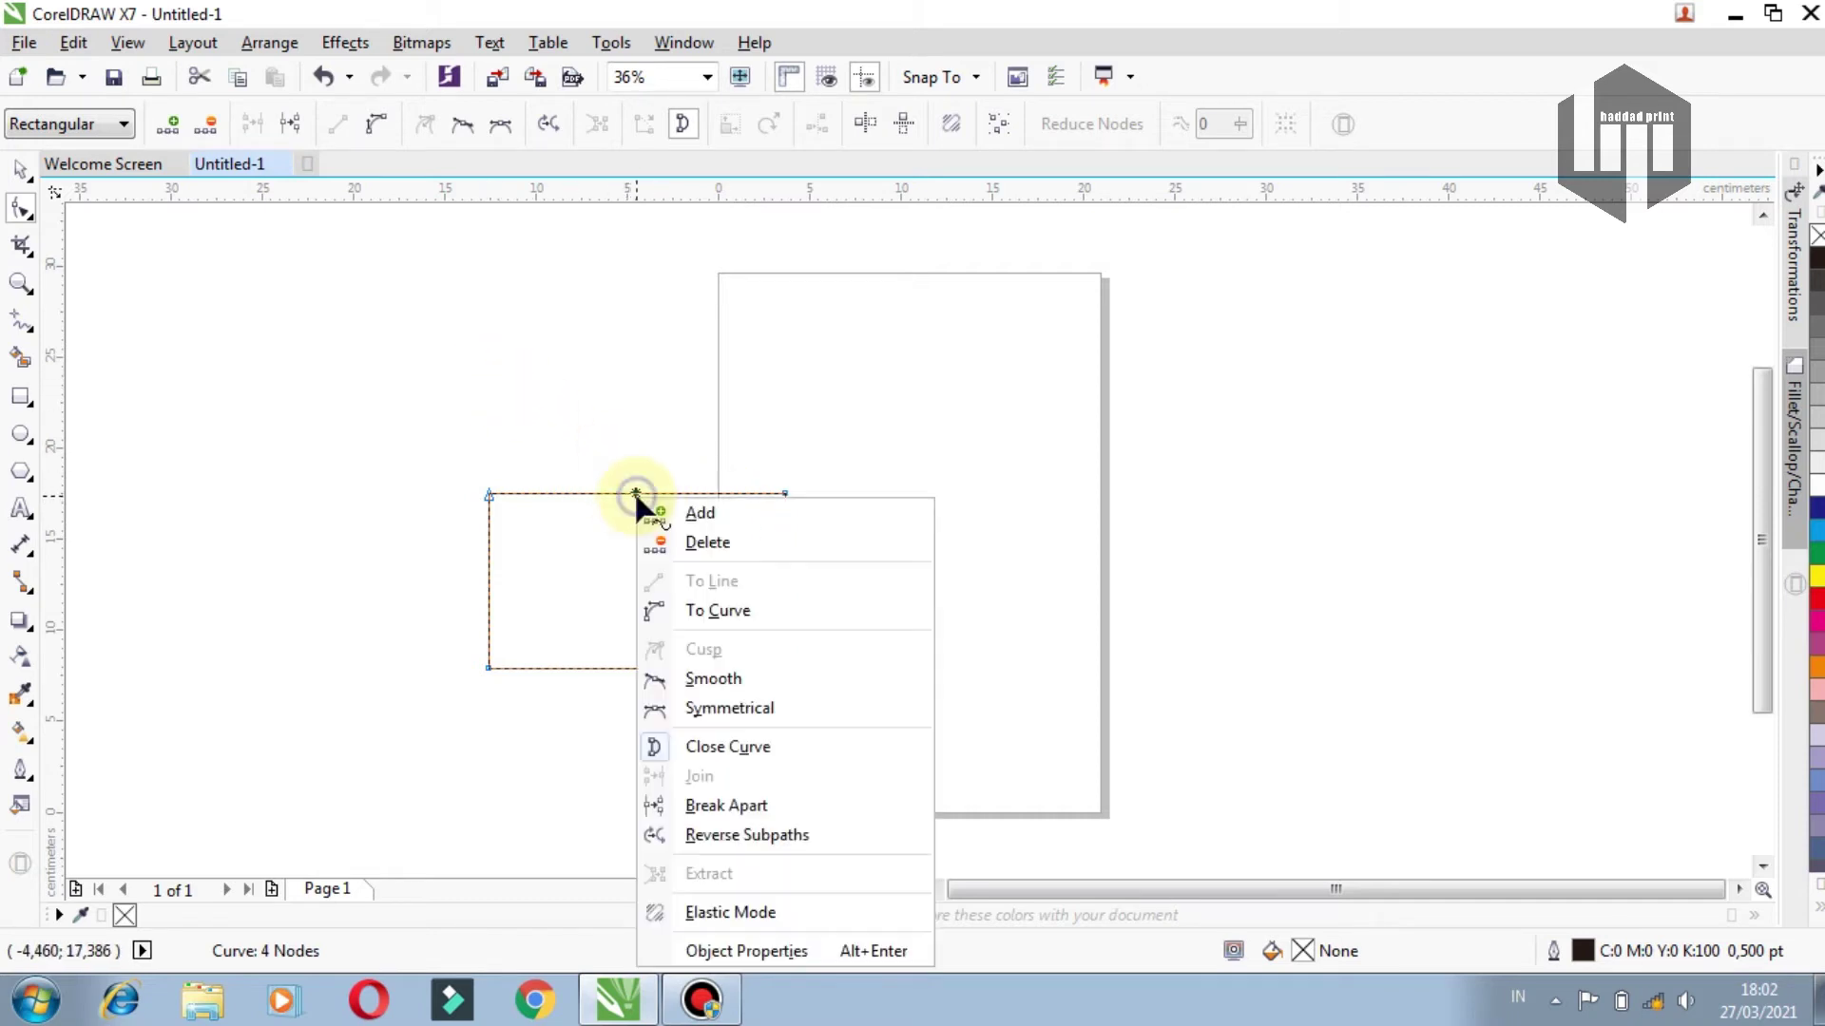
pyautogui.click(718, 609)
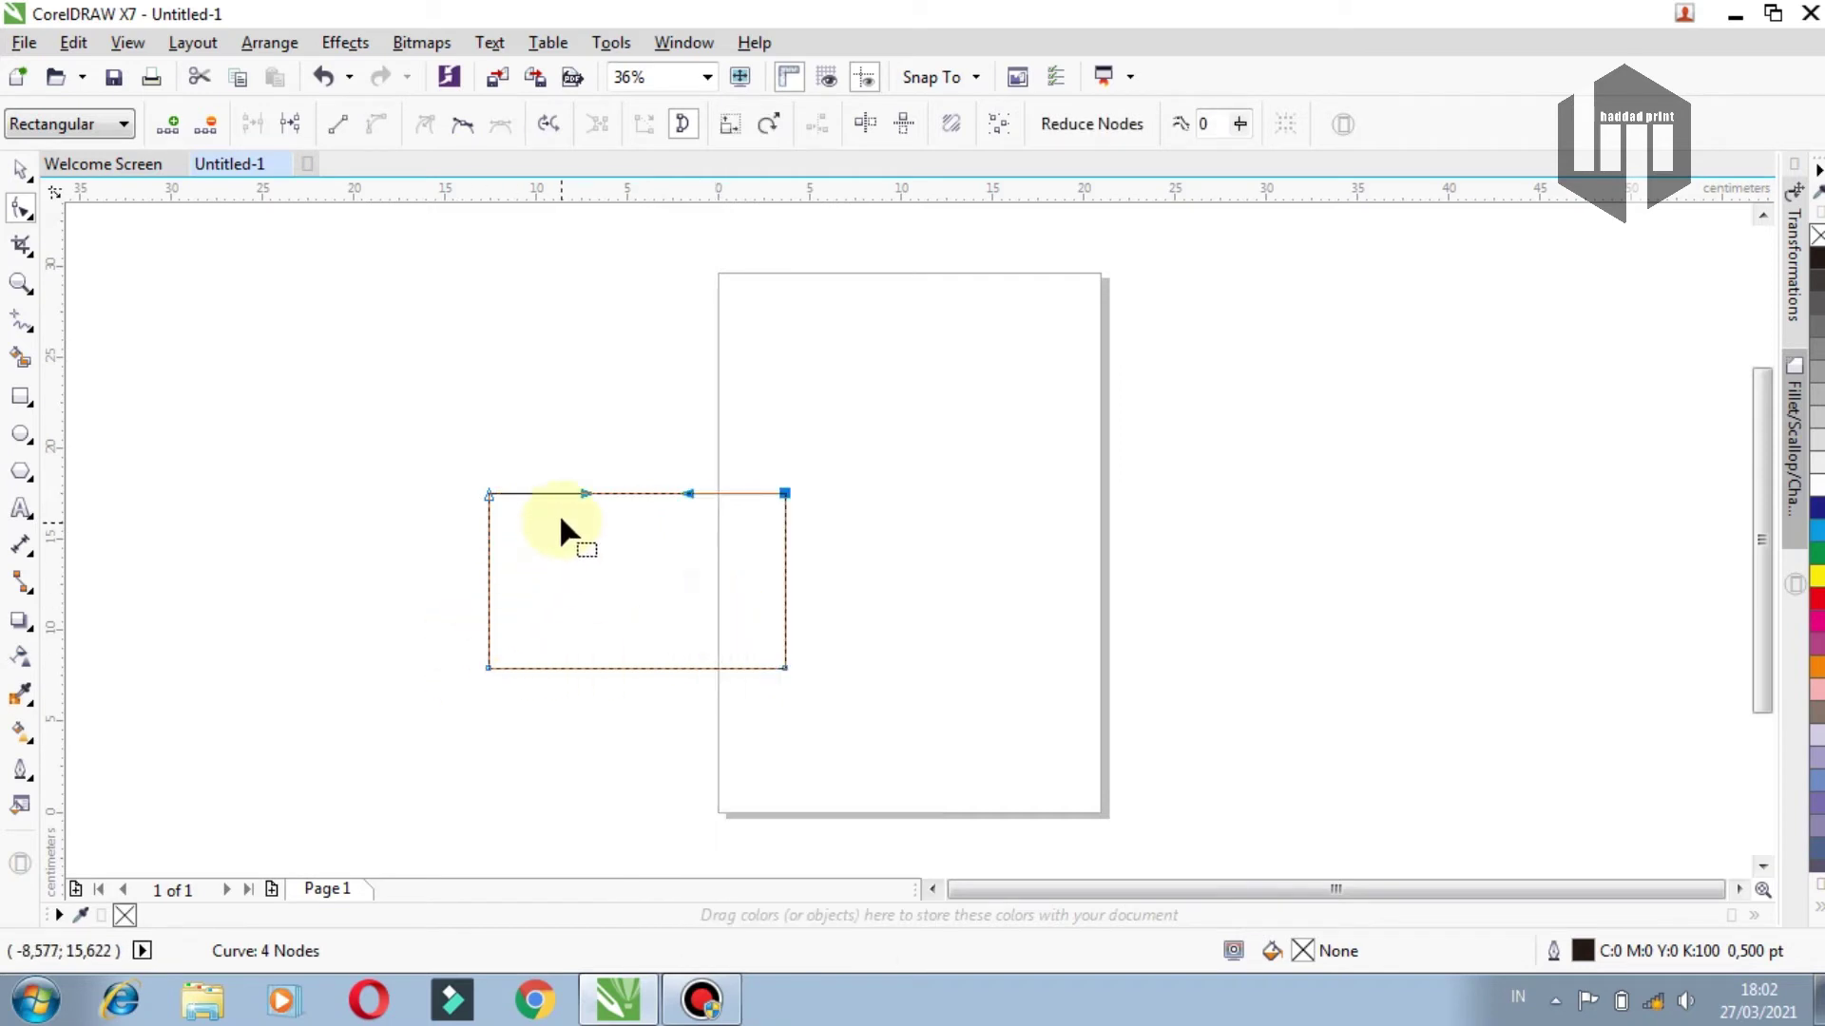
pyautogui.moveTo(584, 494); pyautogui.dragTo(530, 595)
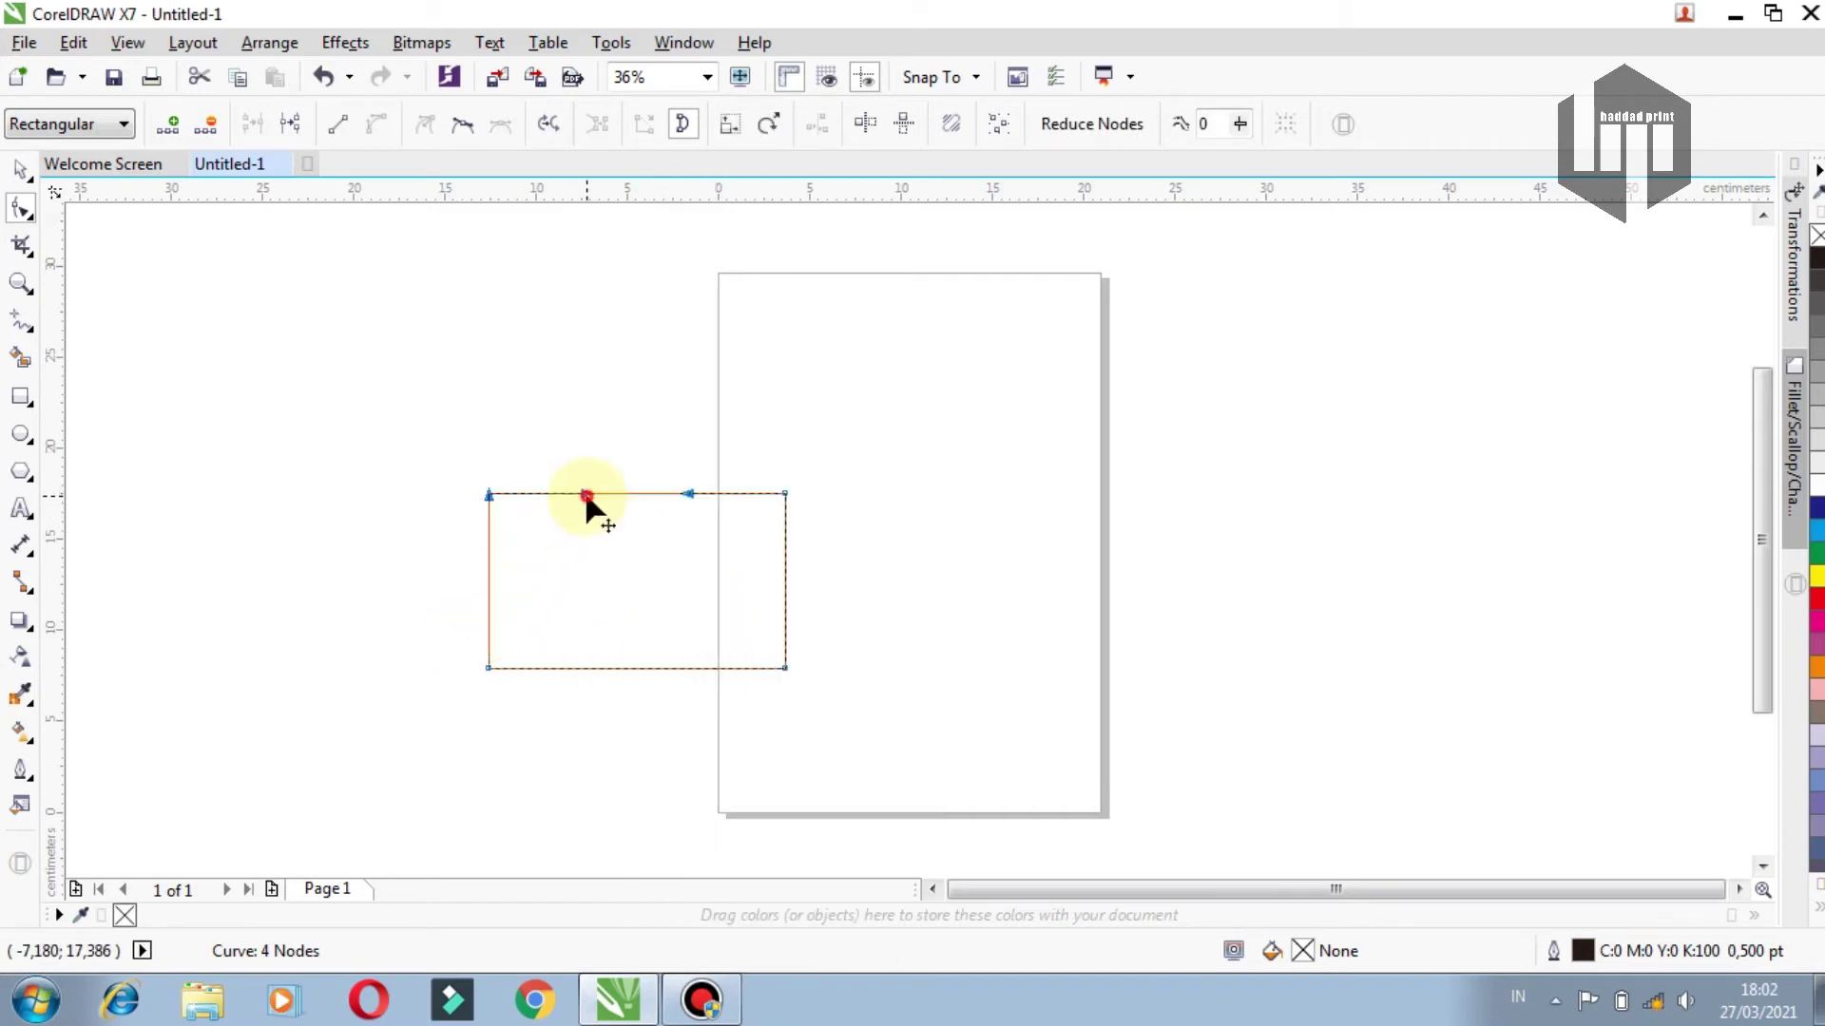
pyautogui.moveTo(687, 494)
pyautogui.mouseDown()
pyautogui.moveTo(751, 432)
pyautogui.moveTo(719, 394)
pyautogui.mouseUp()
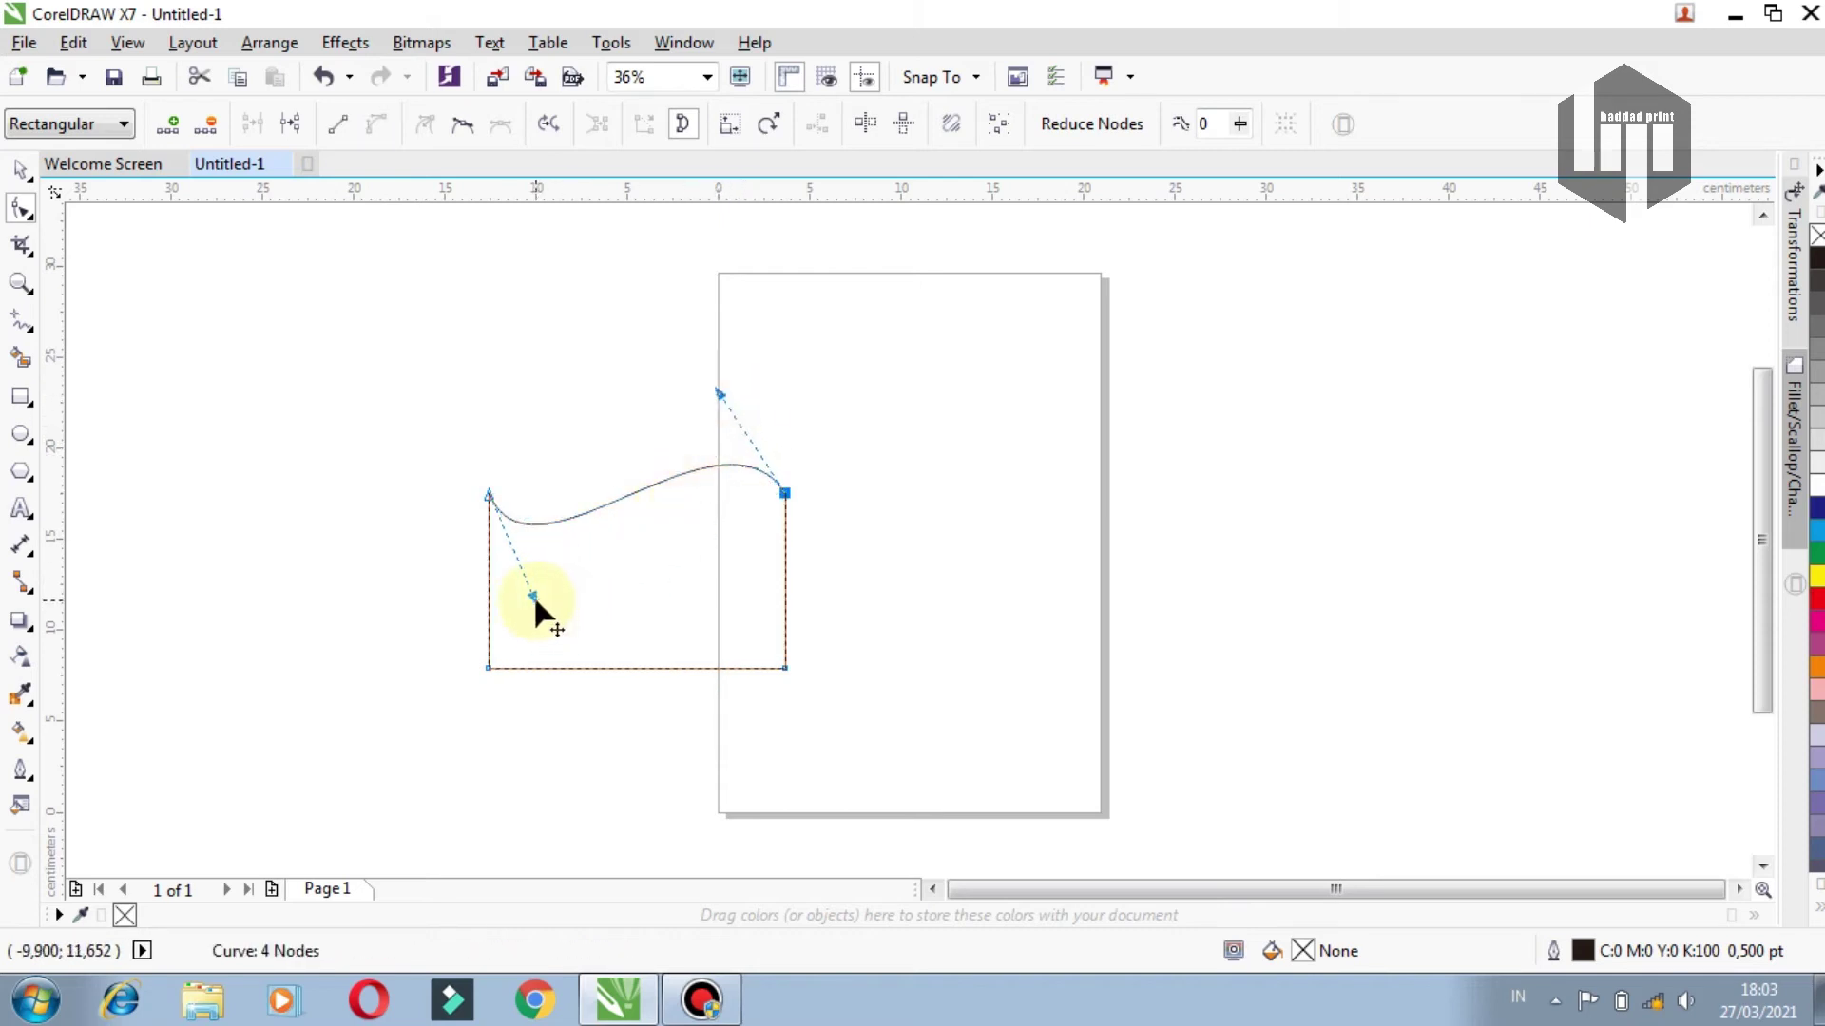
pyautogui.moveTo(533, 594); pyautogui.dragTo(559, 639)
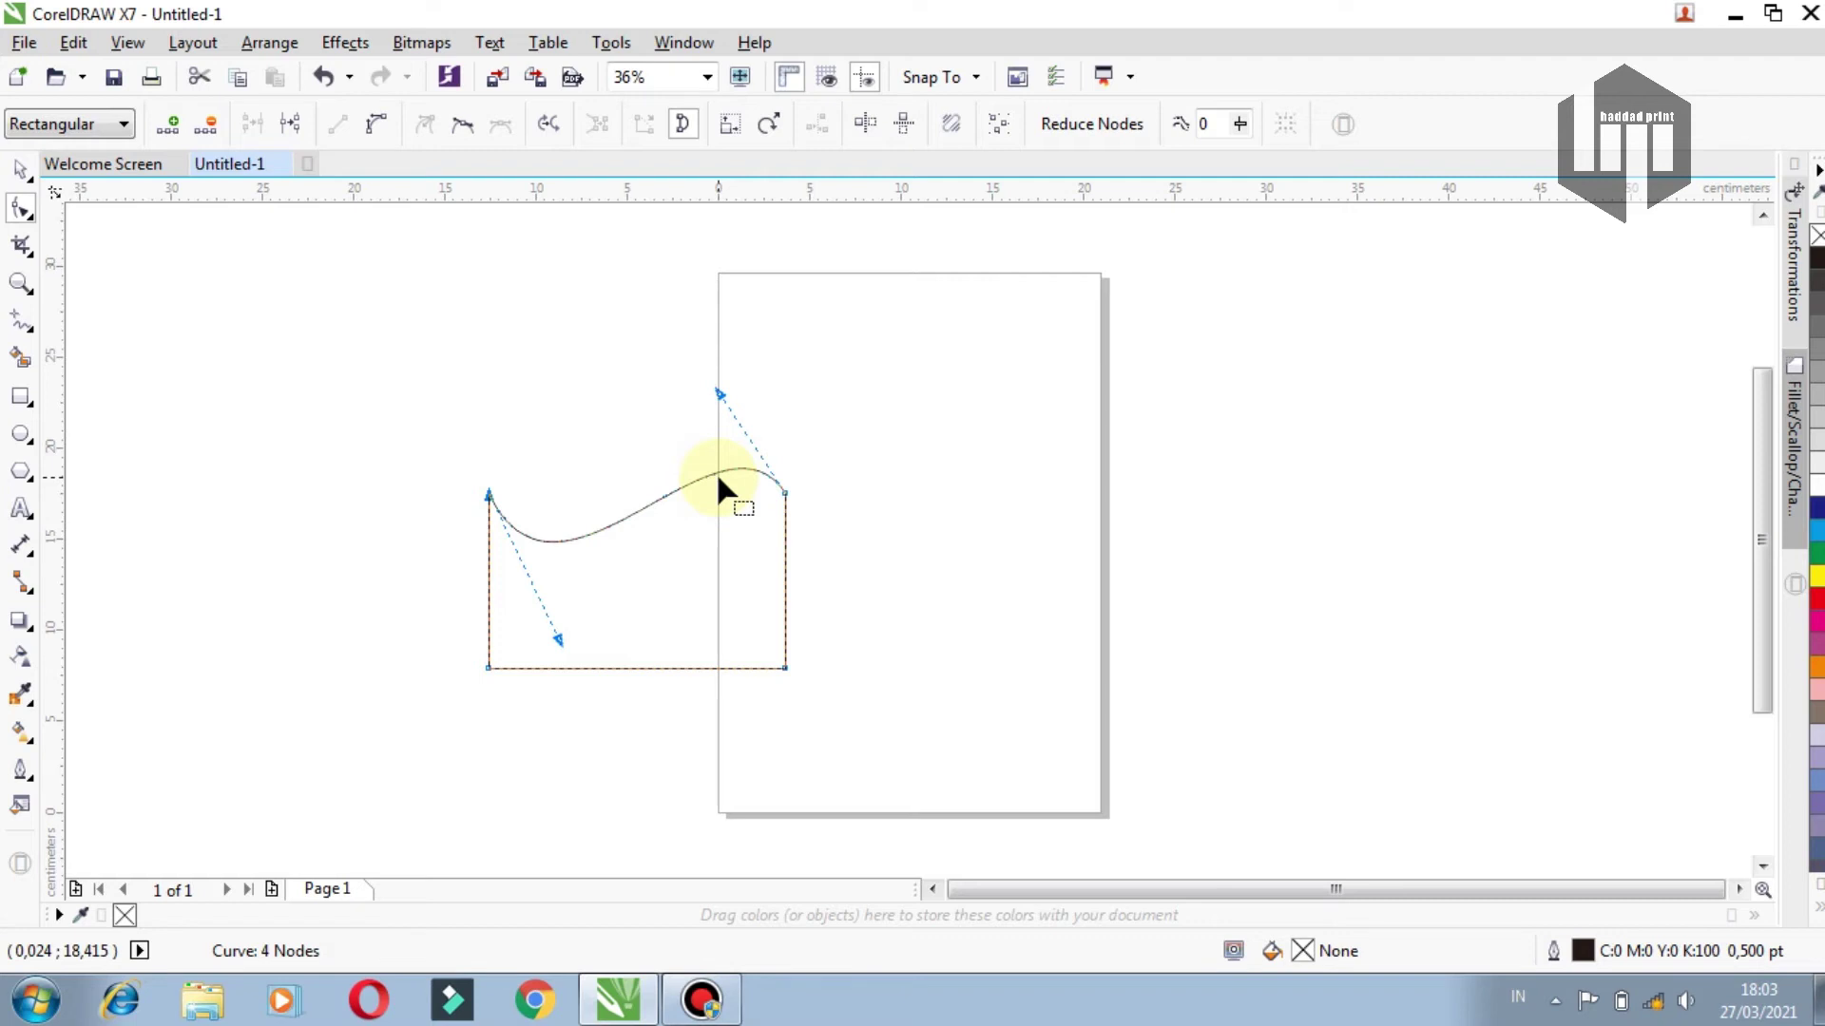
# Add nodes and drag the wavy top edge around into a small loop, giving 7 nodes
pyautogui.click(719, 478)
pyautogui.doubleClick(719, 478)
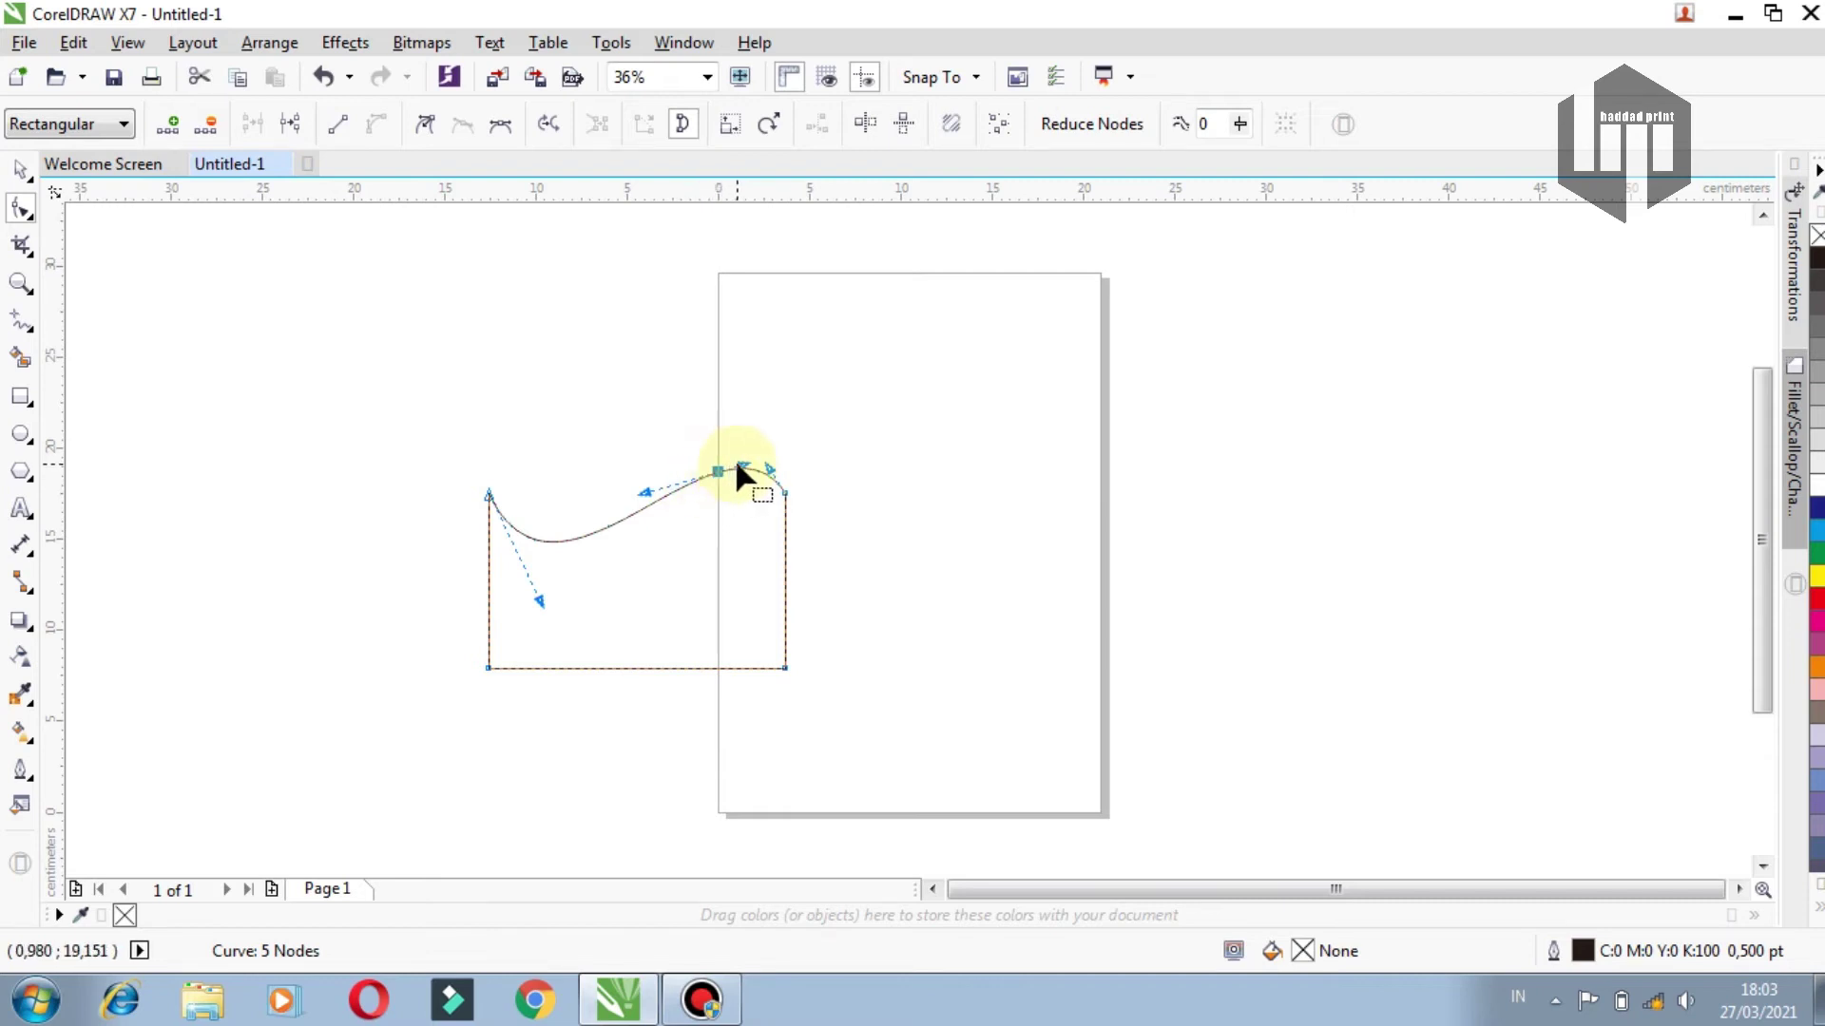
pyautogui.moveTo(745, 466); pyautogui.dragTo(692, 440)
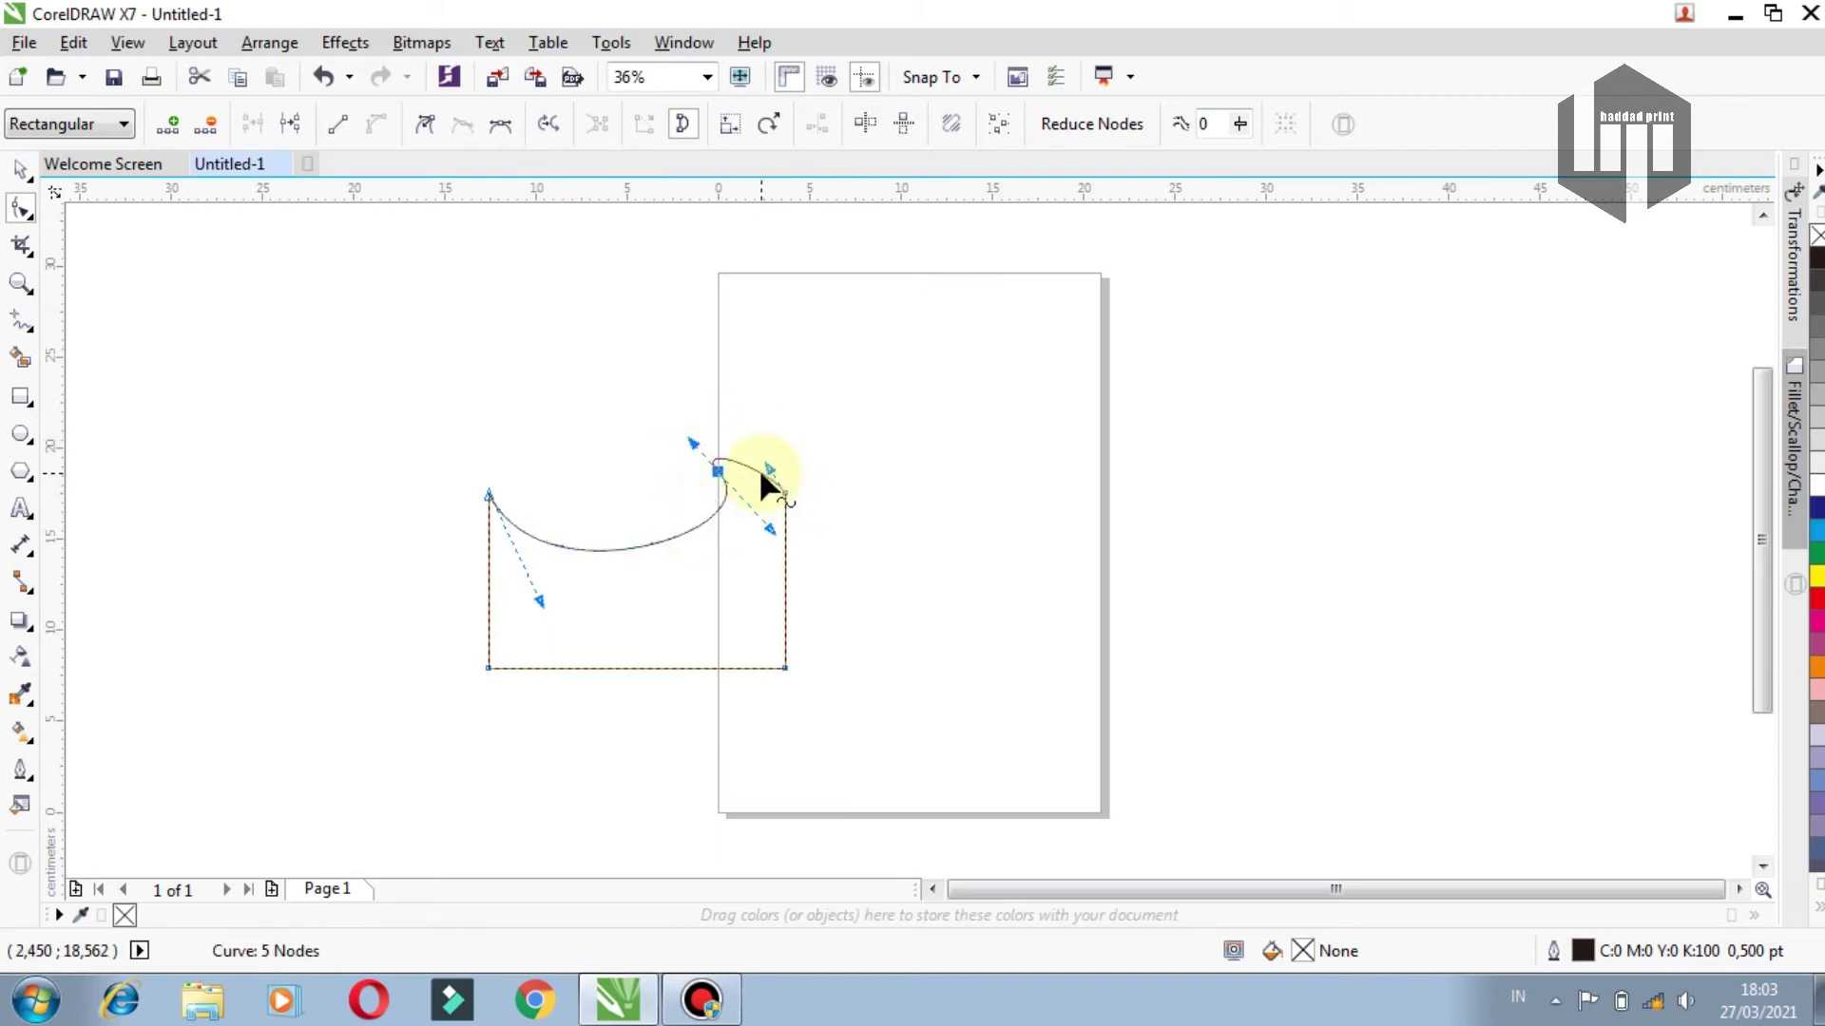
pyautogui.moveTo(769, 465)
pyautogui.mouseDown()
pyautogui.moveTo(766, 596)
pyautogui.moveTo(587, 654)
pyautogui.mouseUp()
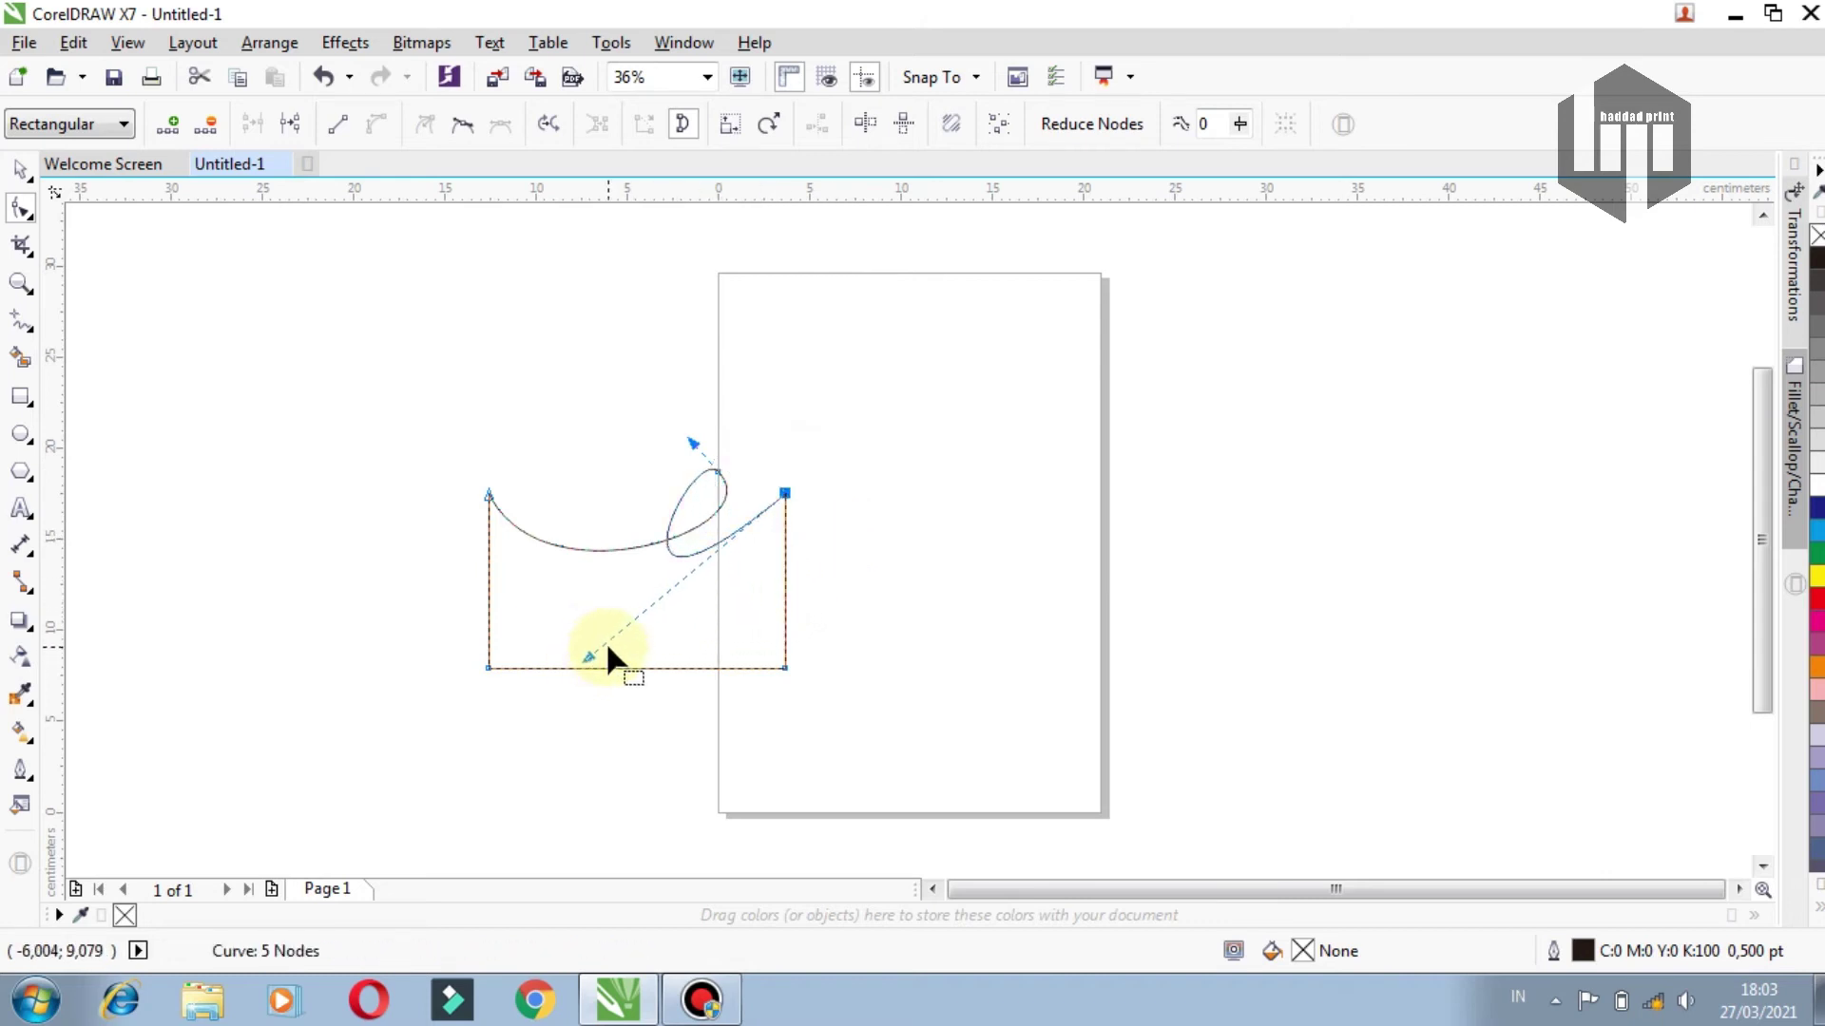
pyautogui.moveTo(691, 439); pyautogui.dragTo(676, 460)
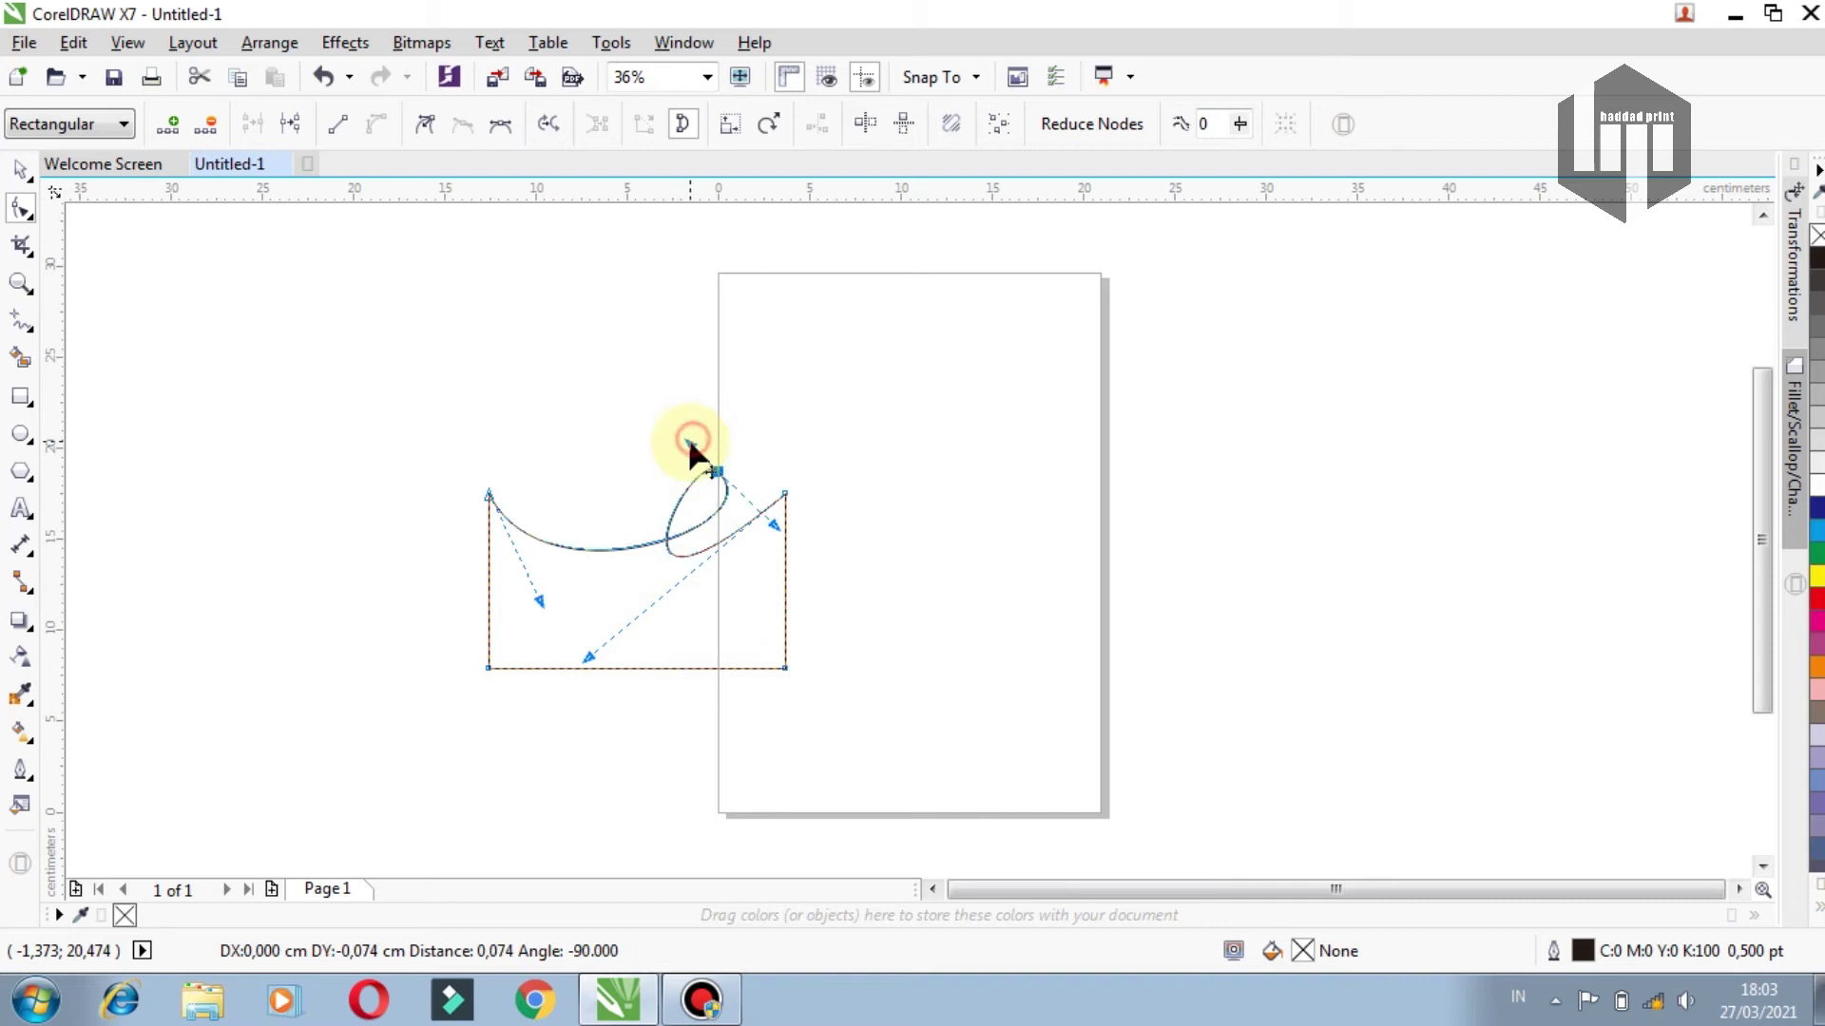
pyautogui.doubleClick(574, 542)
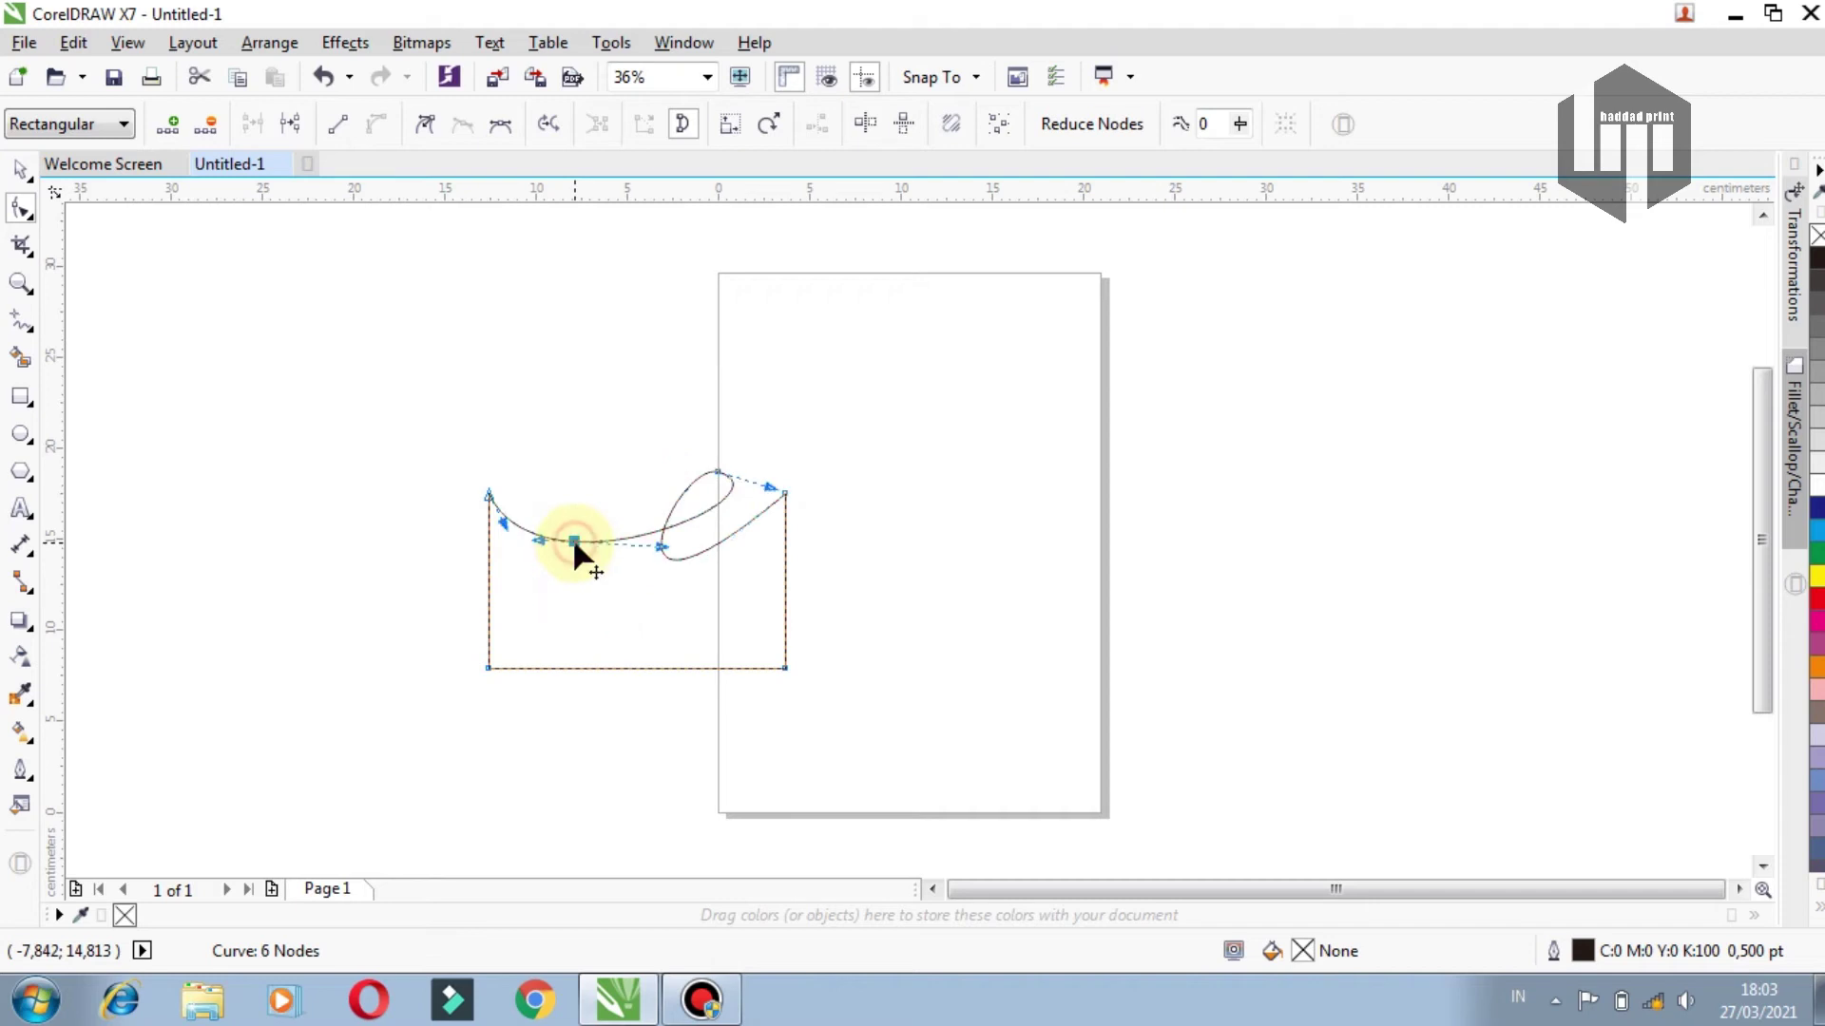
pyautogui.doubleClick(489, 602)
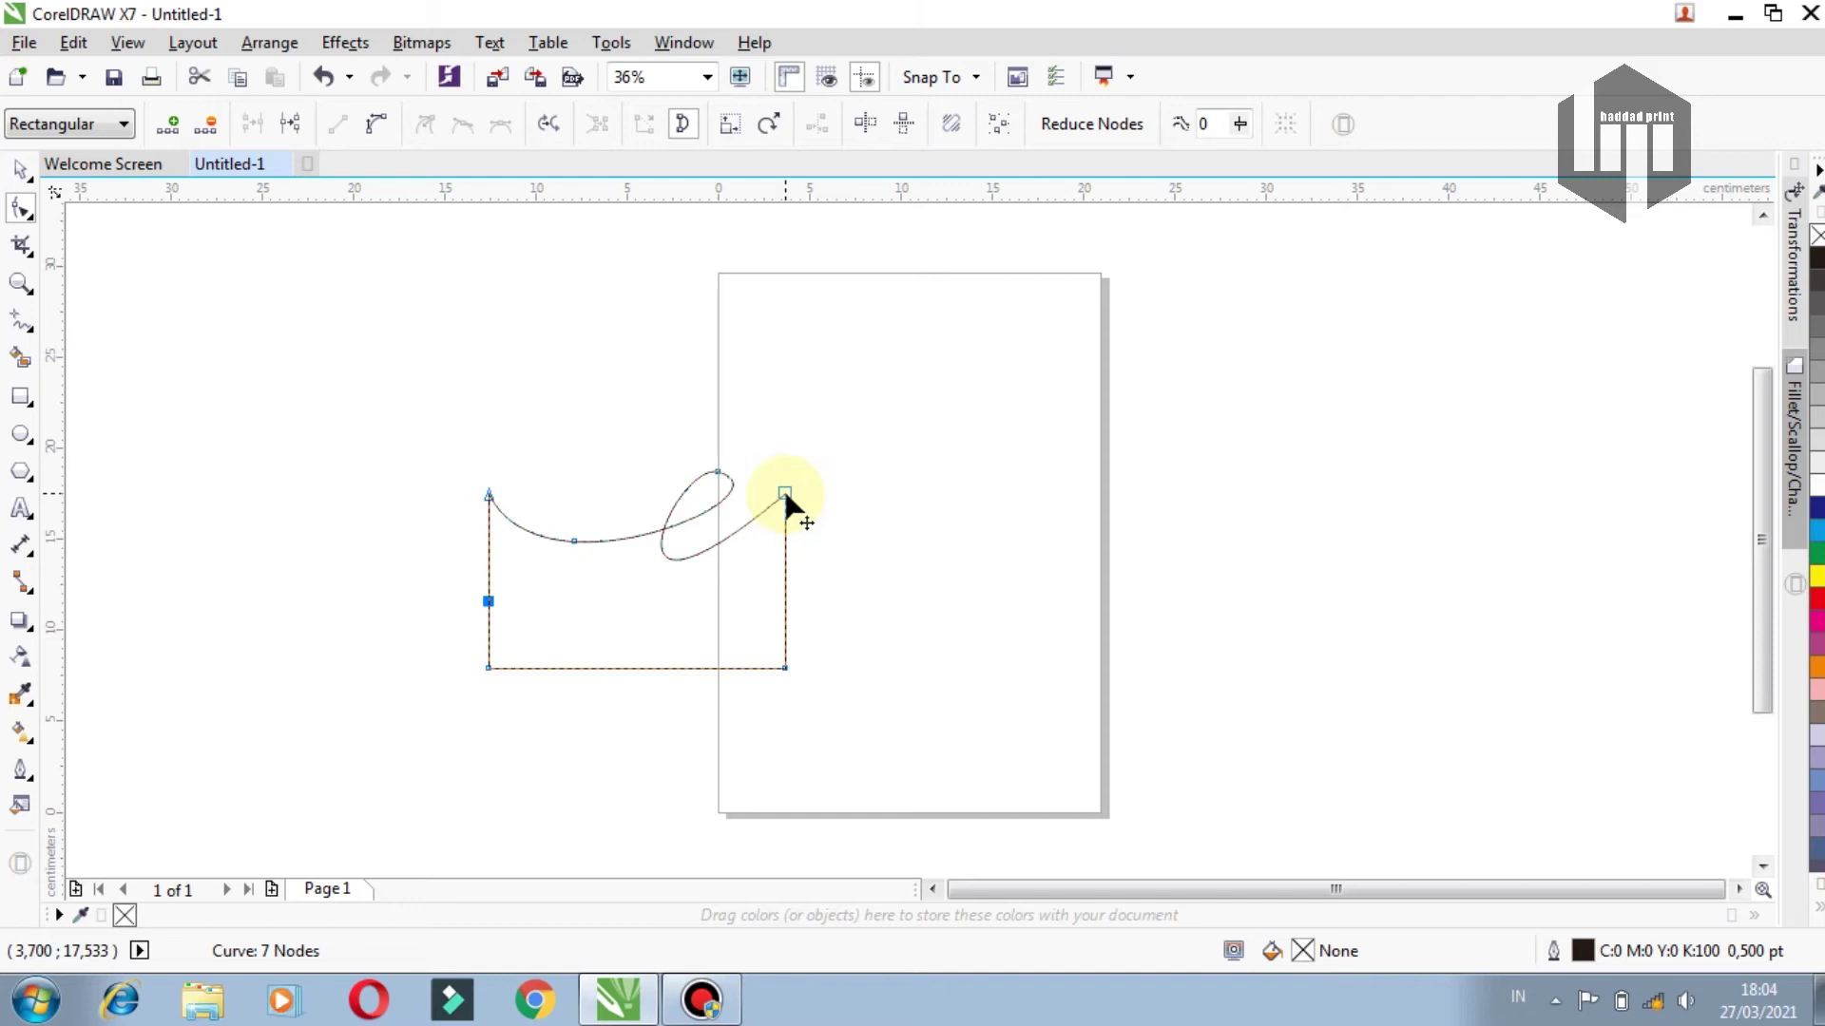
# Zoom in and delete the top-right corner node
pyautogui.scroll(4, 783, 488)
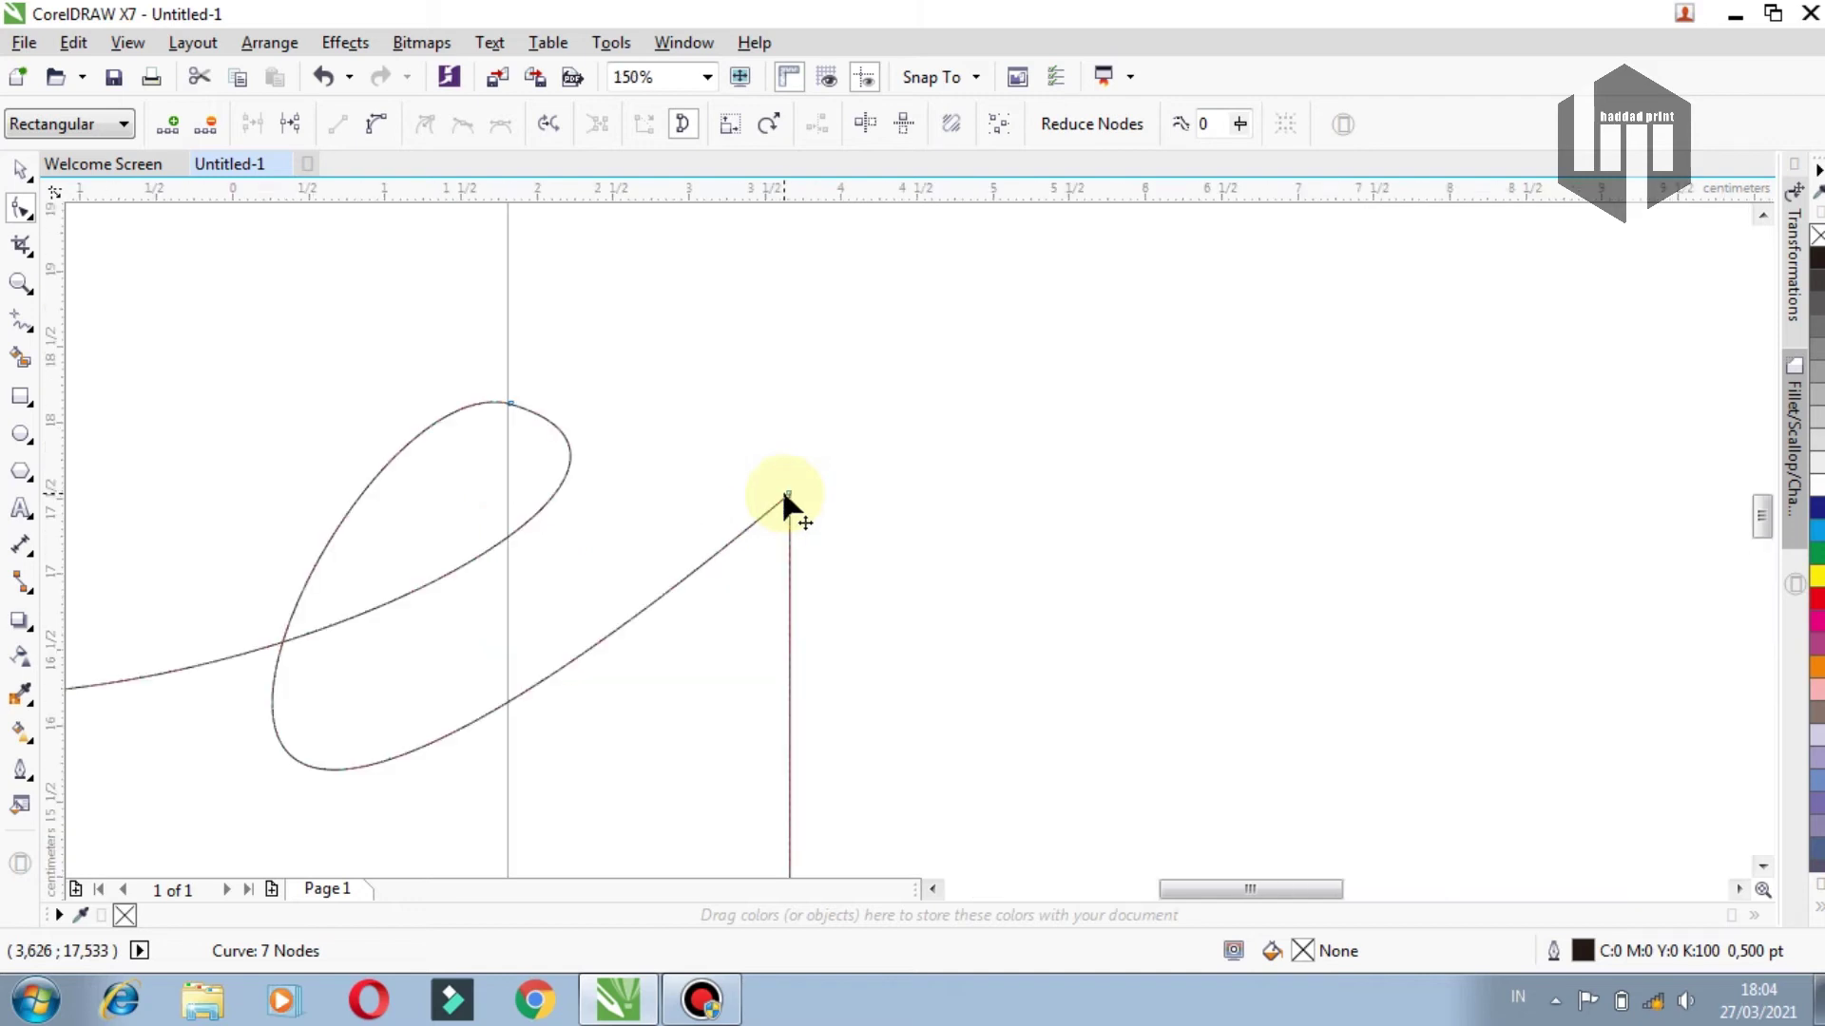
pyautogui.scroll(4, 784, 493)
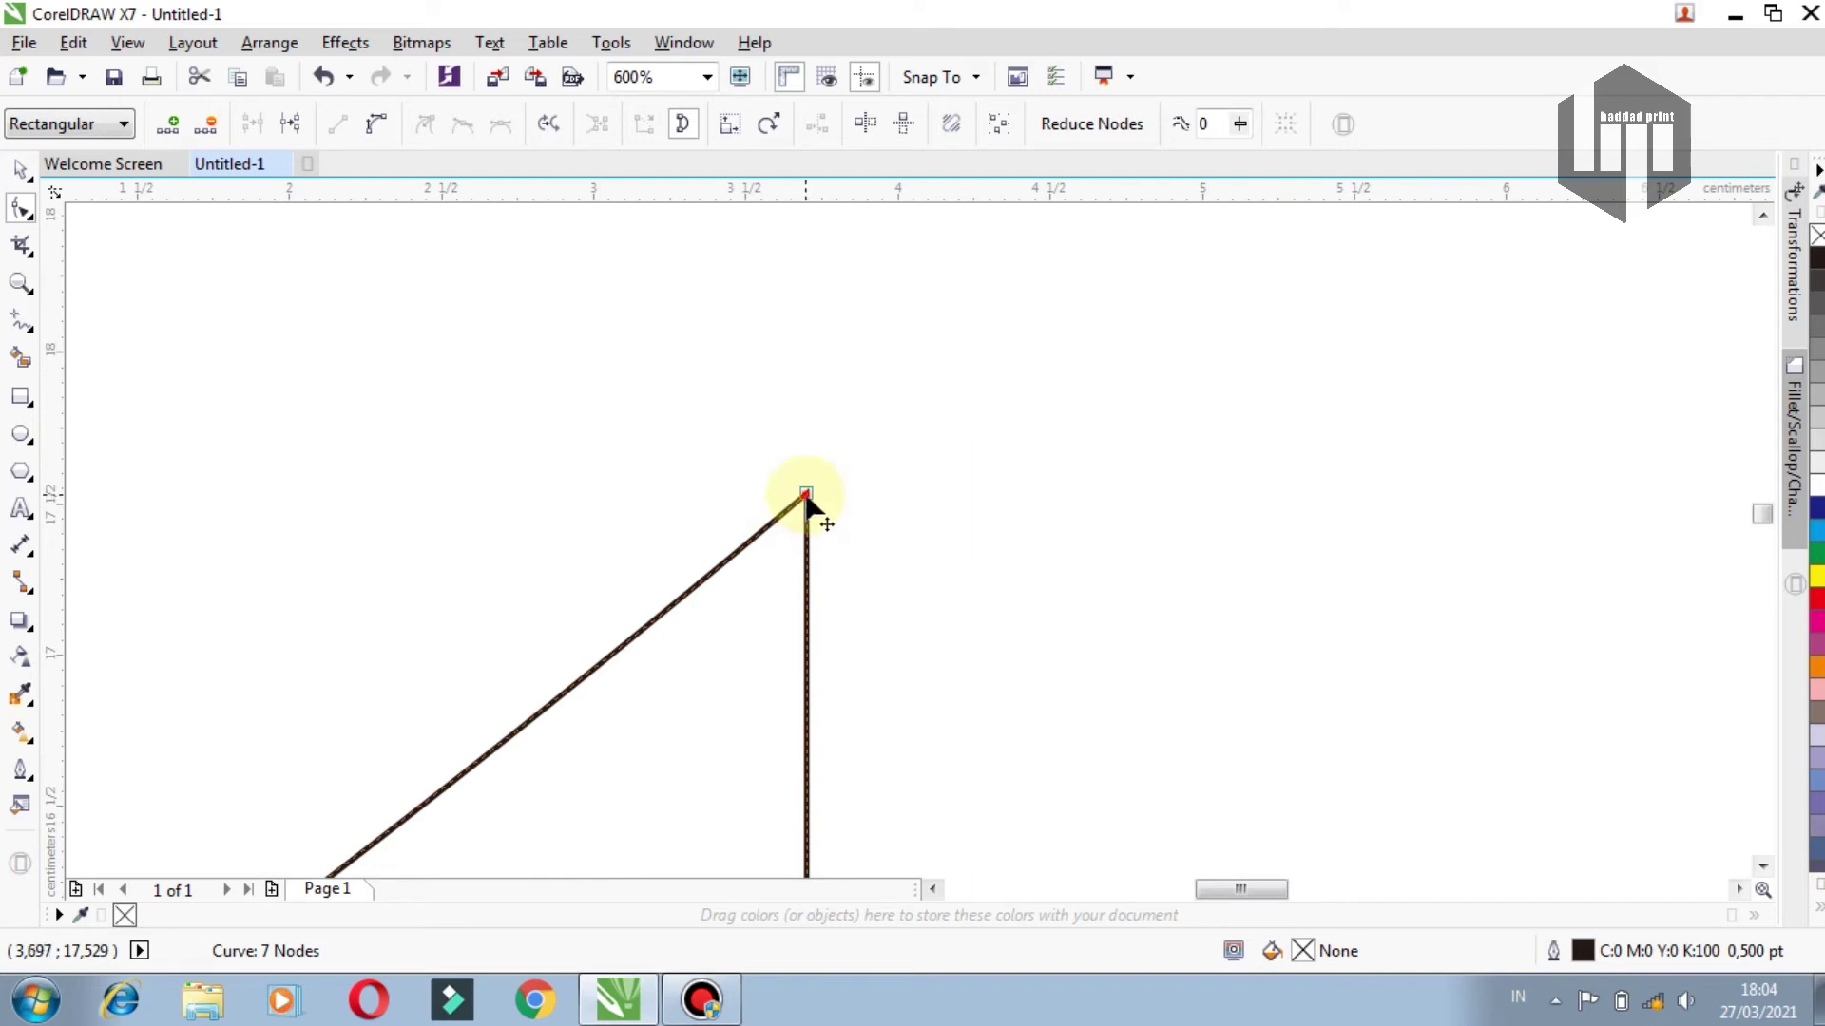
pyautogui.press('Delete')
pyautogui.scroll(-3, 802, 488)
pyautogui.scroll(-3, 802, 488)
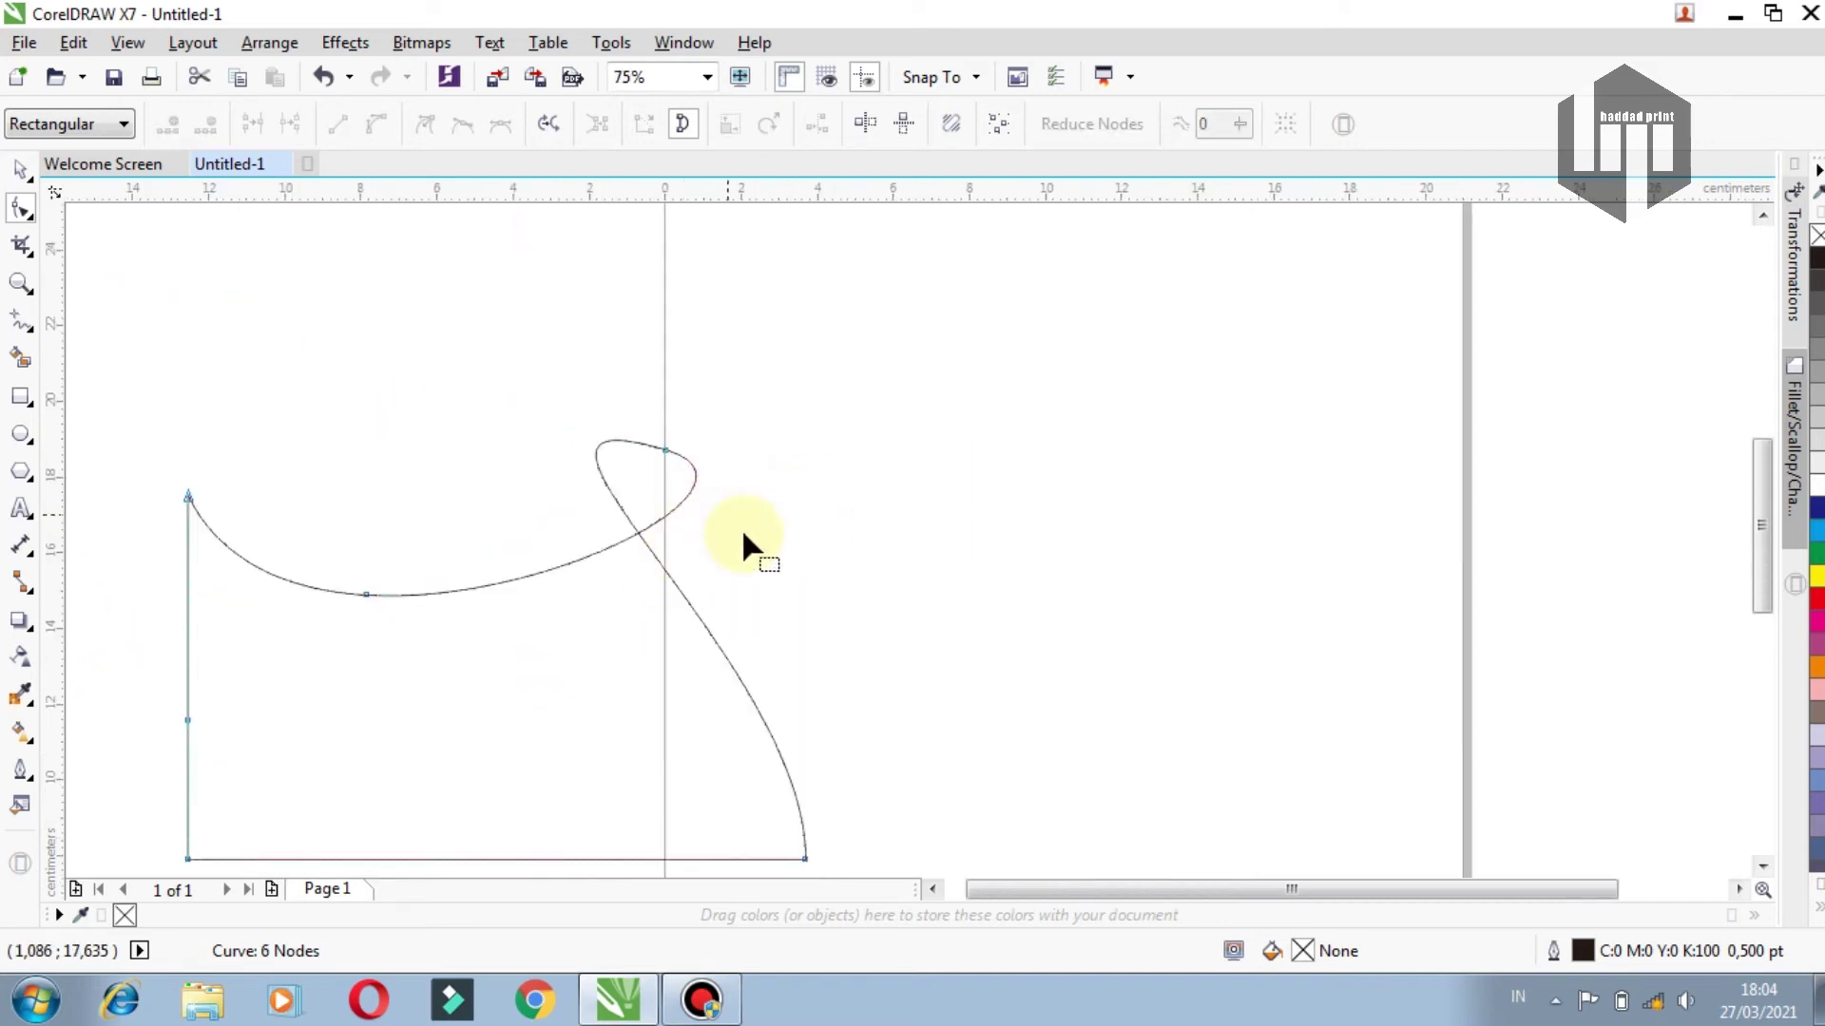
# Drag the bottom-right node's handle left to enlarge the loop into a wide arc
pyautogui.click(664, 449)
pyautogui.moveTo(803, 659)
pyautogui.mouseDown()
pyautogui.moveTo(345, 672)
pyautogui.moveTo(323, 657)
pyautogui.mouseUp()
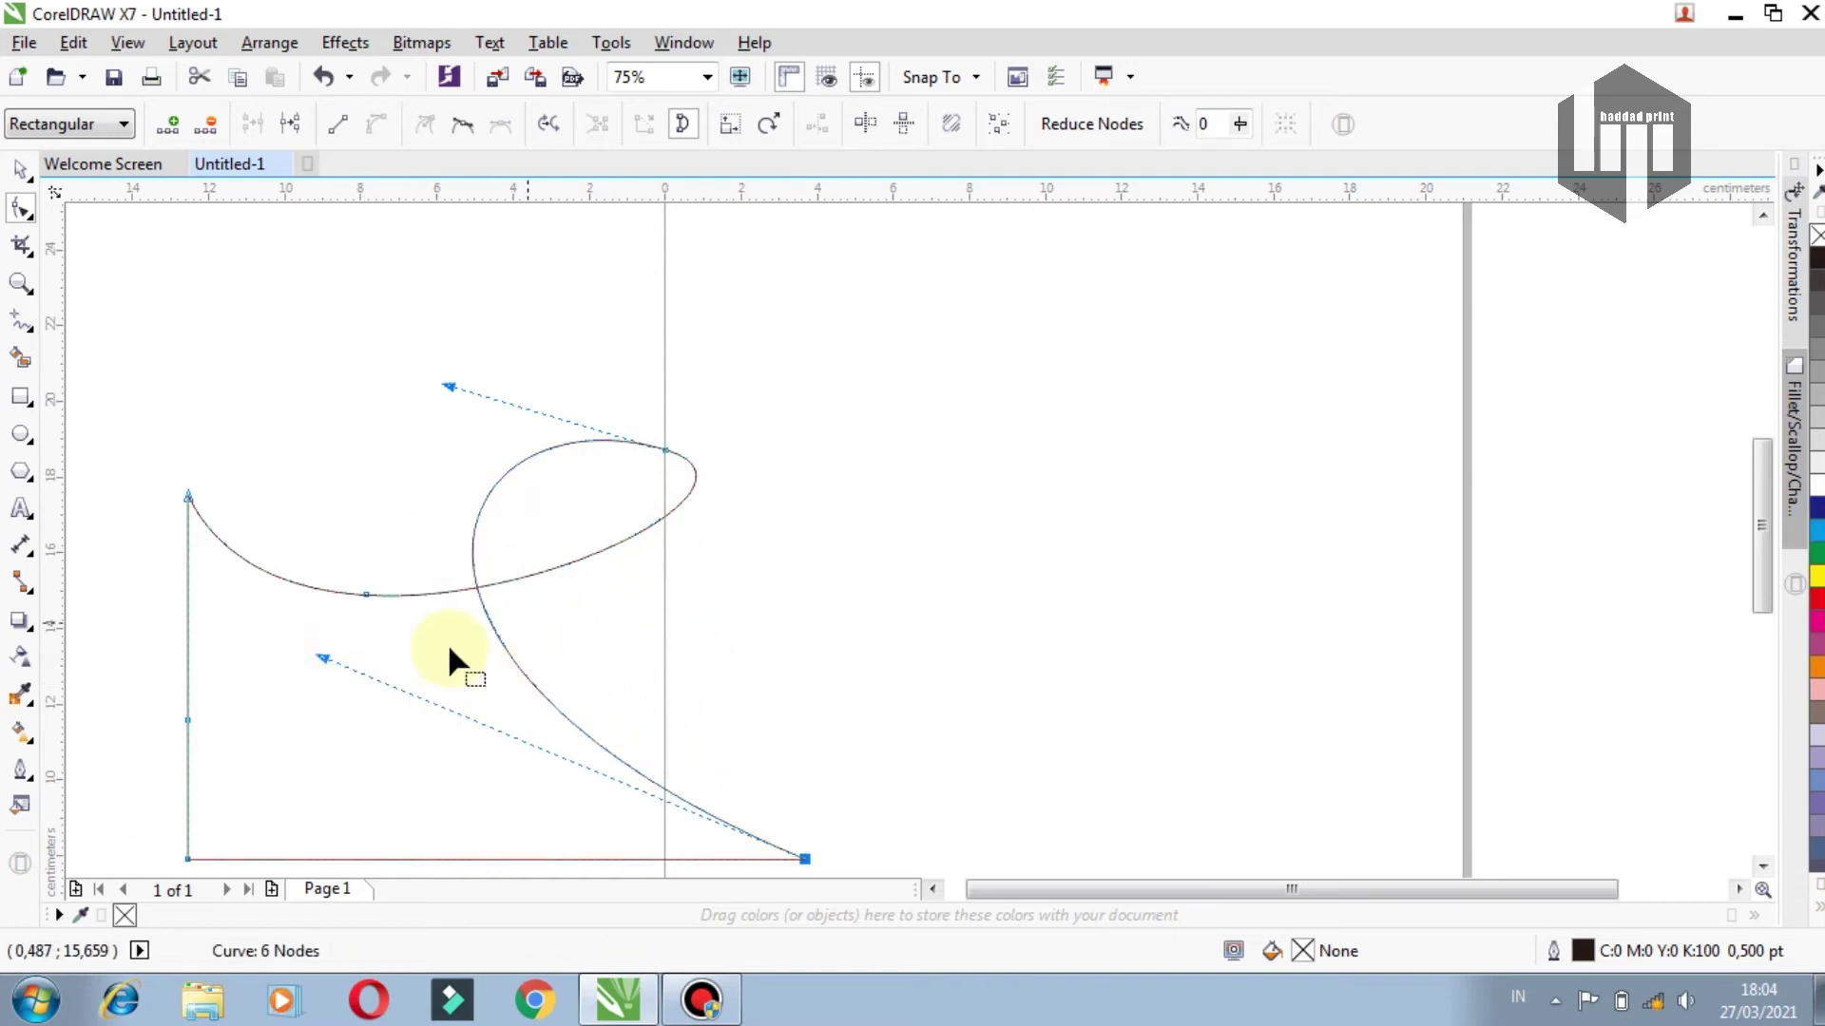
pyautogui.click(188, 719)
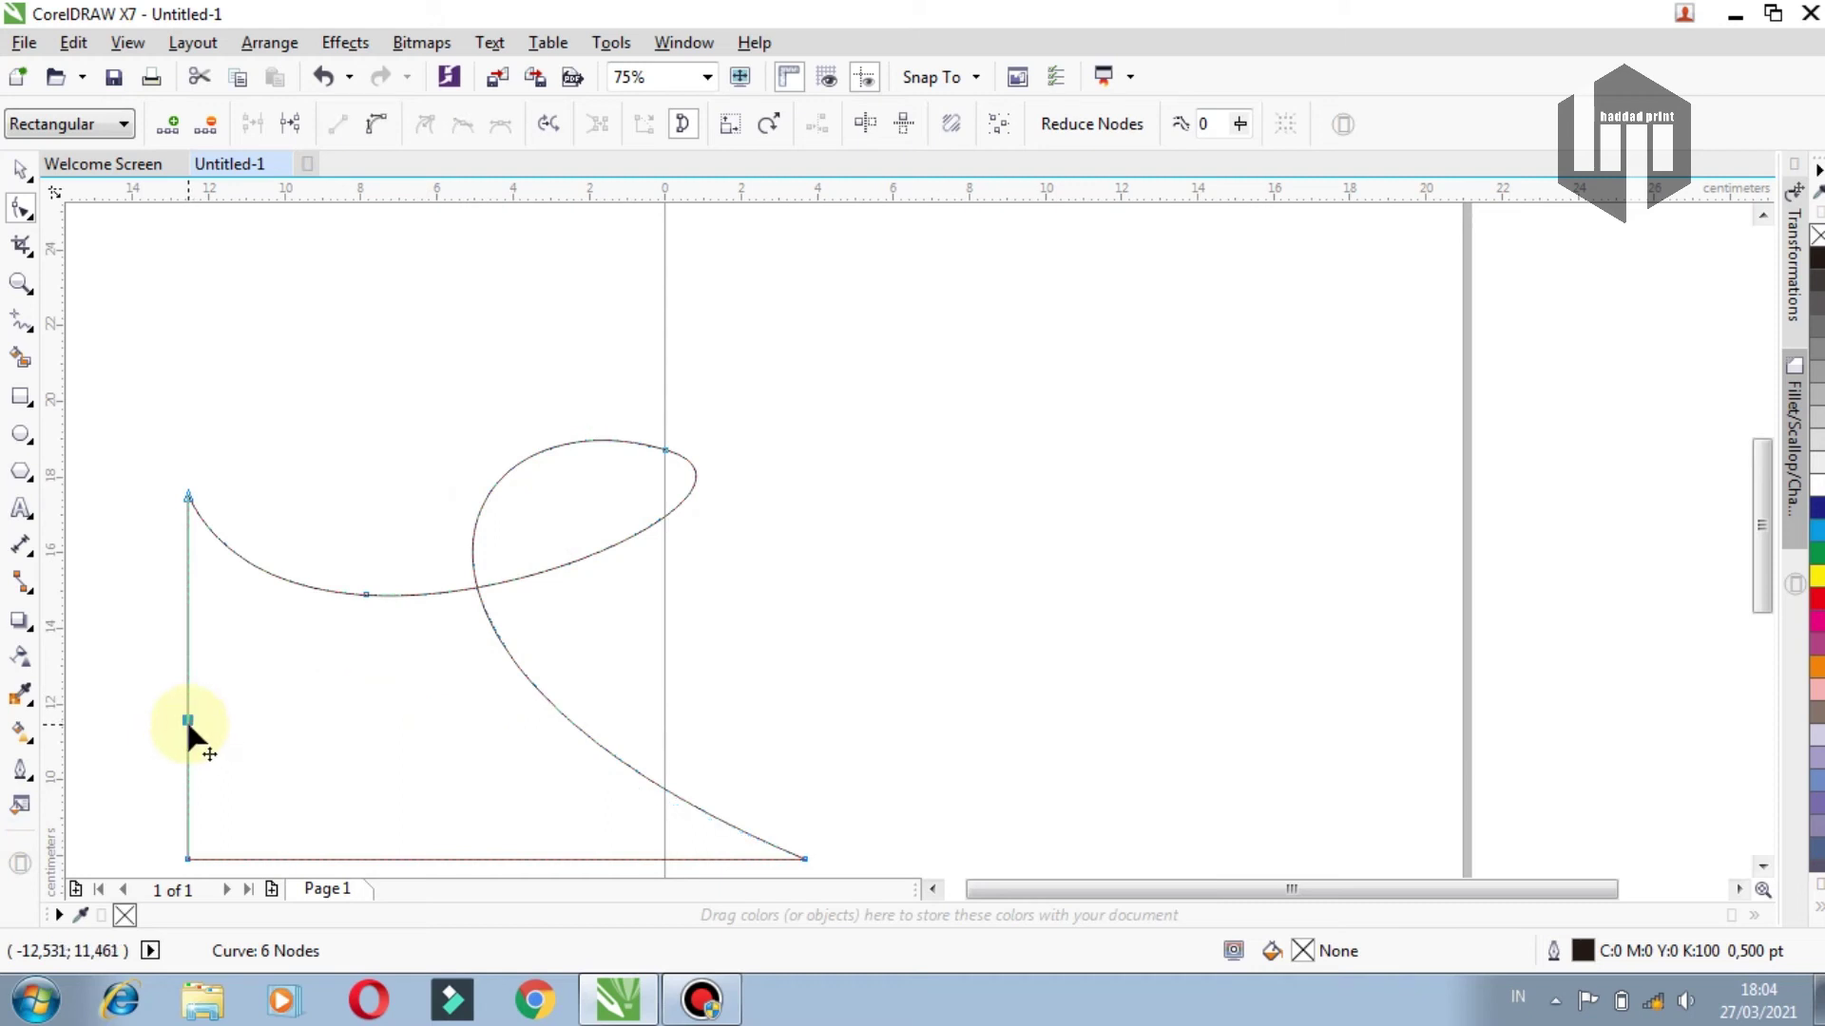
# Convert the upper left-edge segment to a curve and bend it outward
pyautogui.rightClick(188, 721)
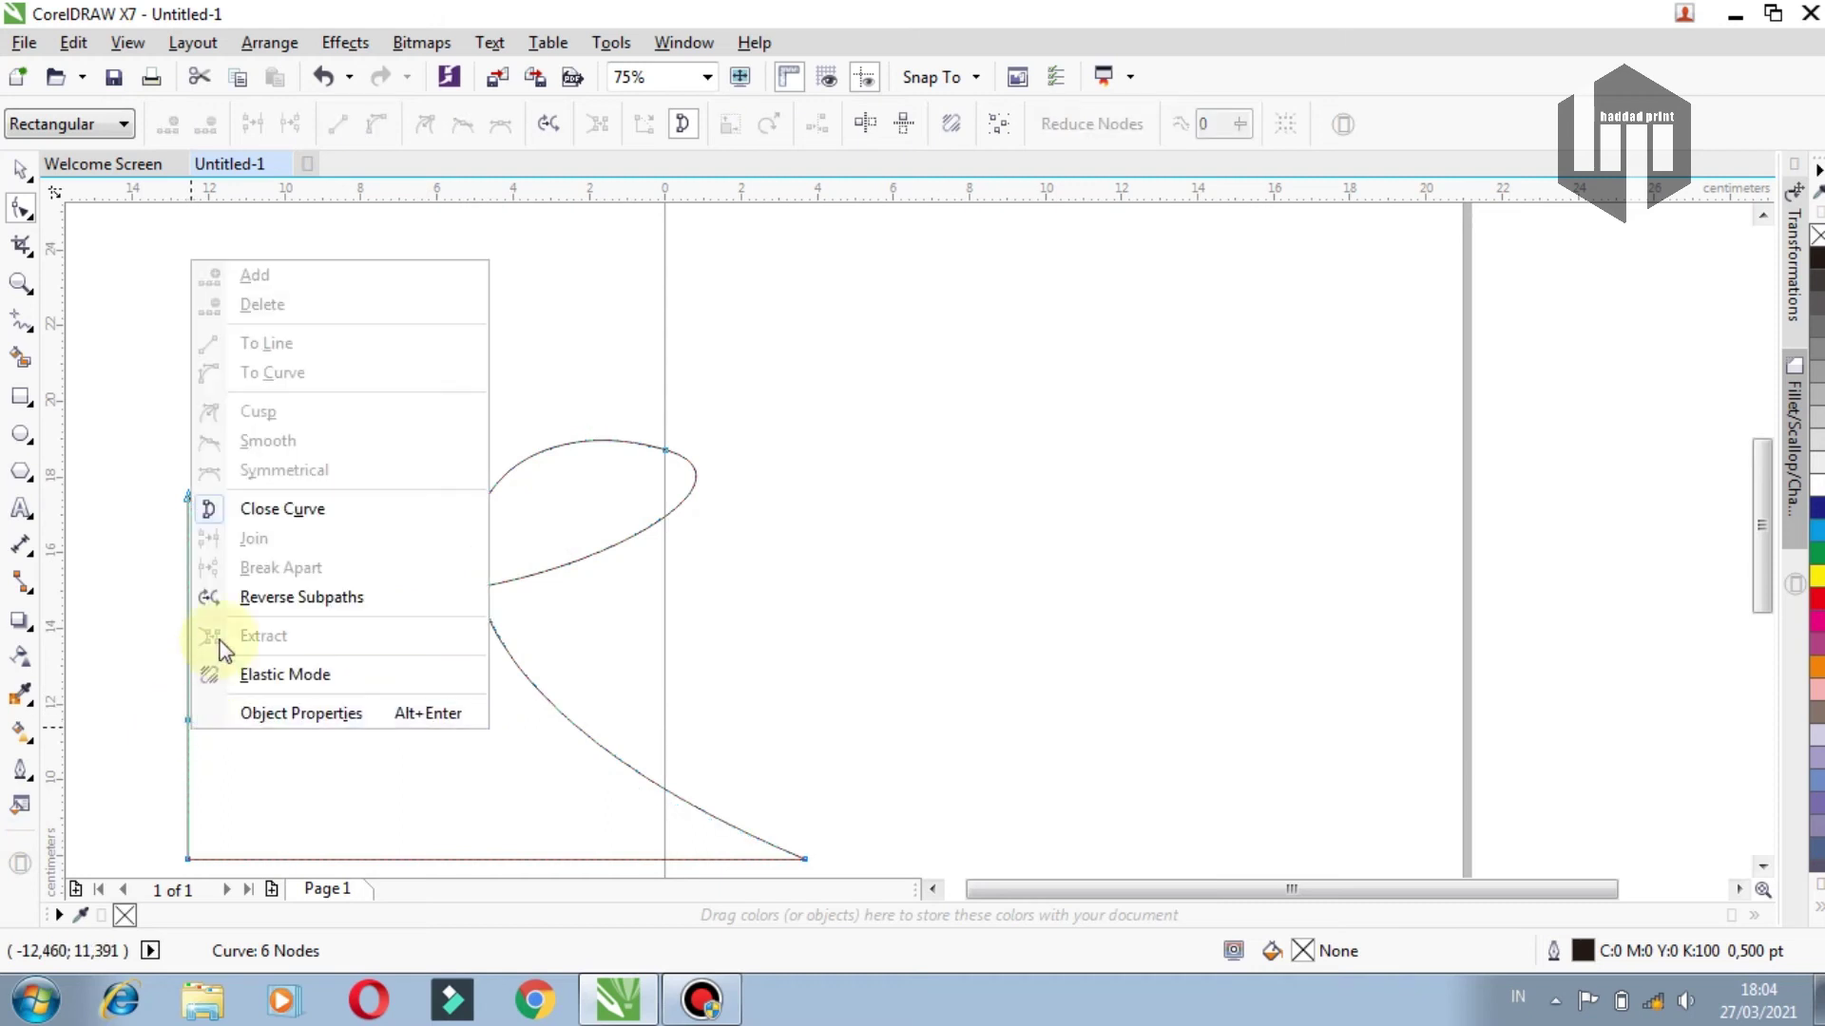
pyautogui.click(64, 534)
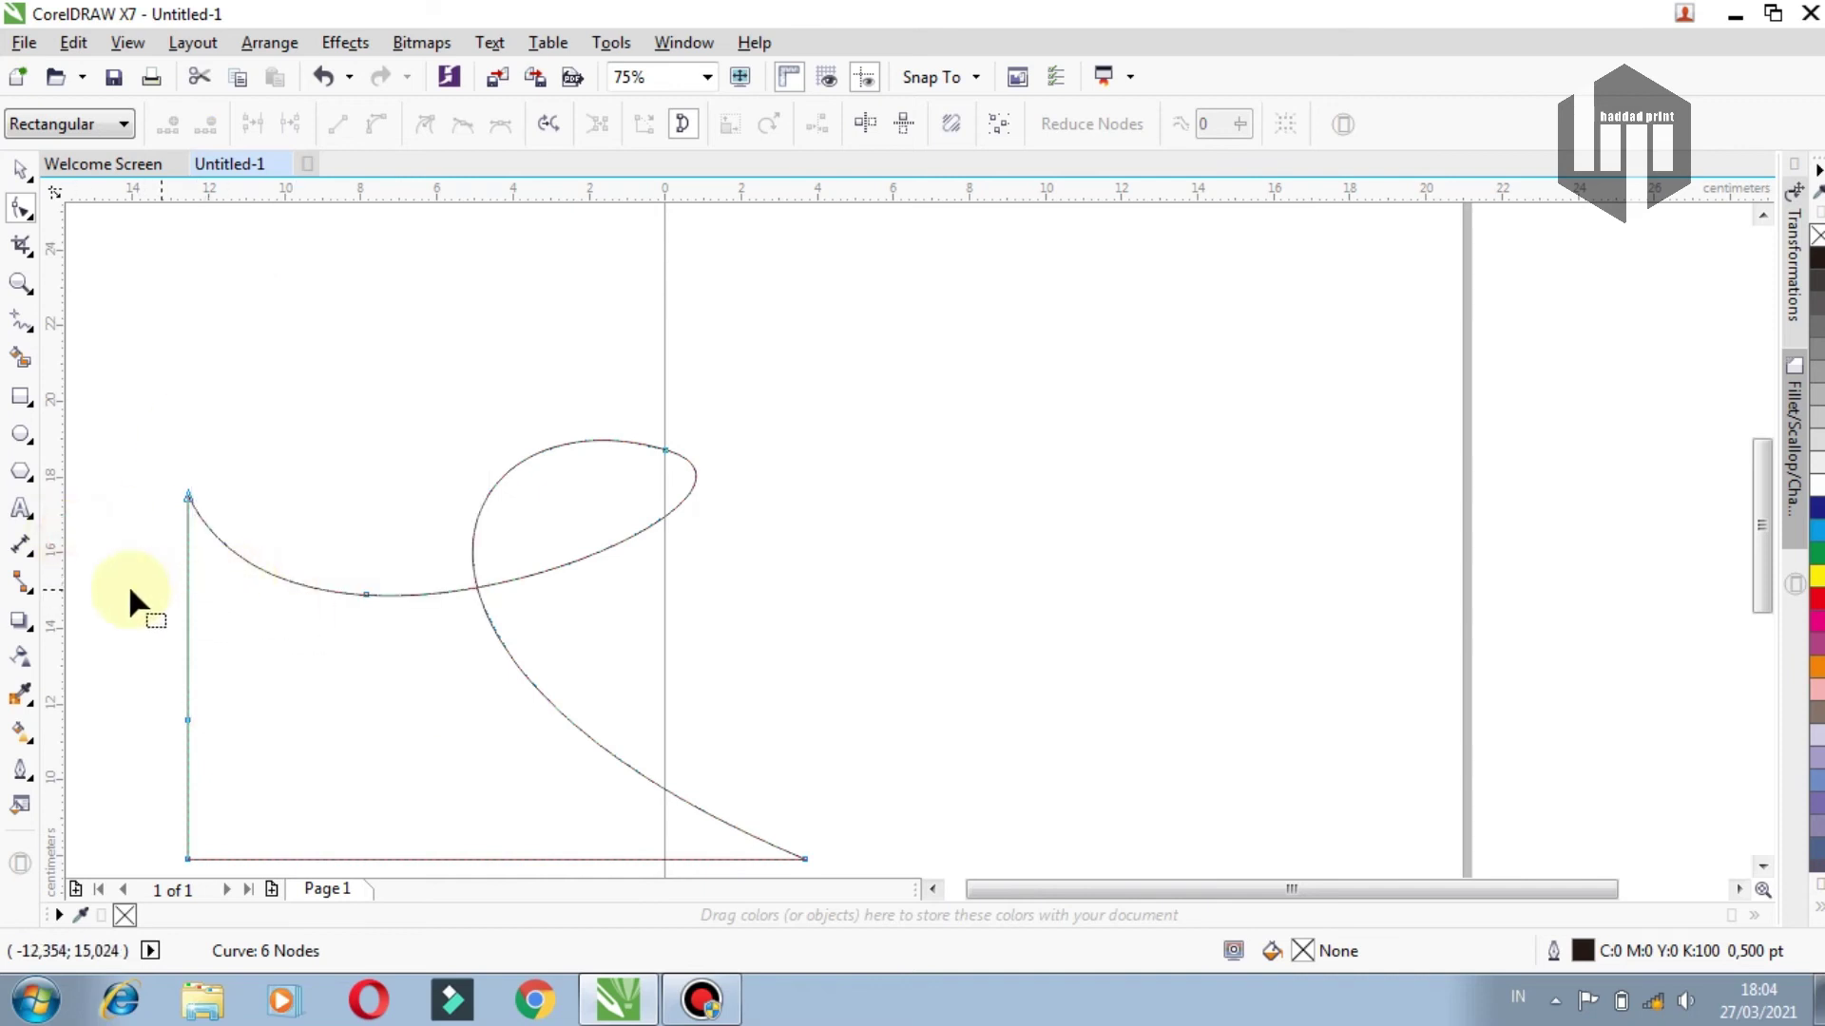
pyautogui.rightClick(186, 596)
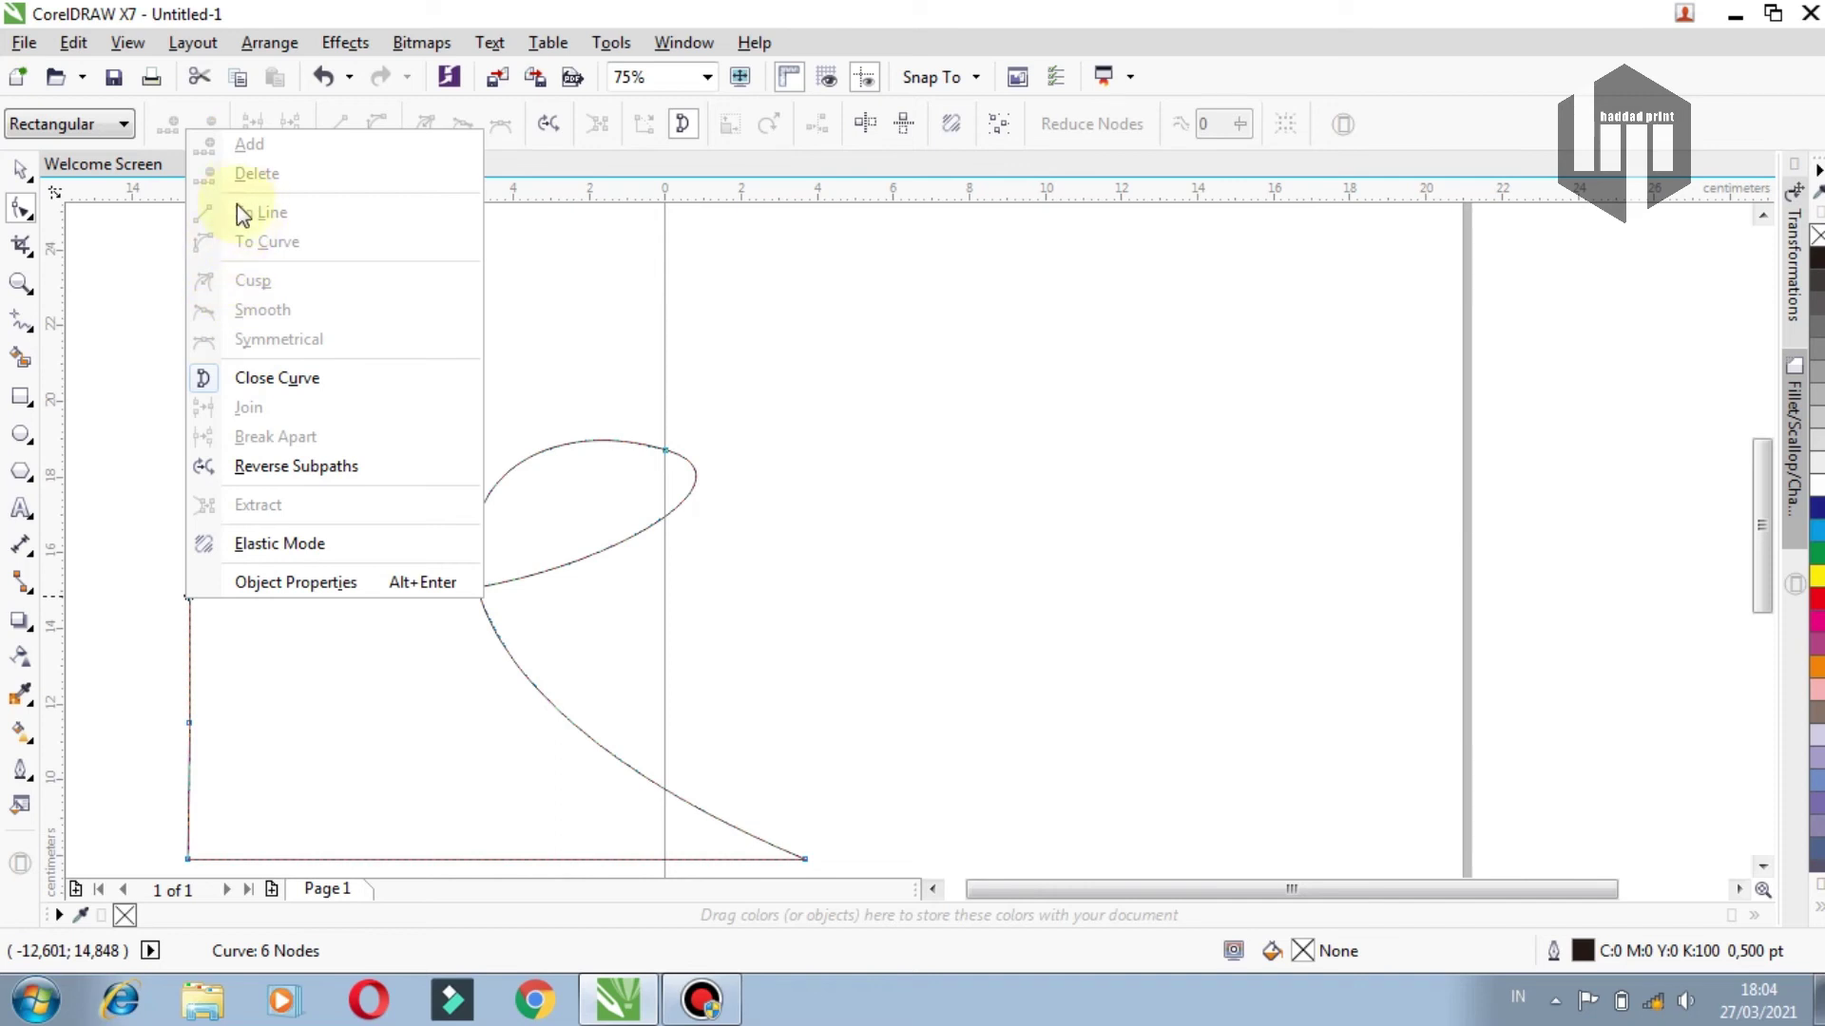
pyautogui.click(196, 511)
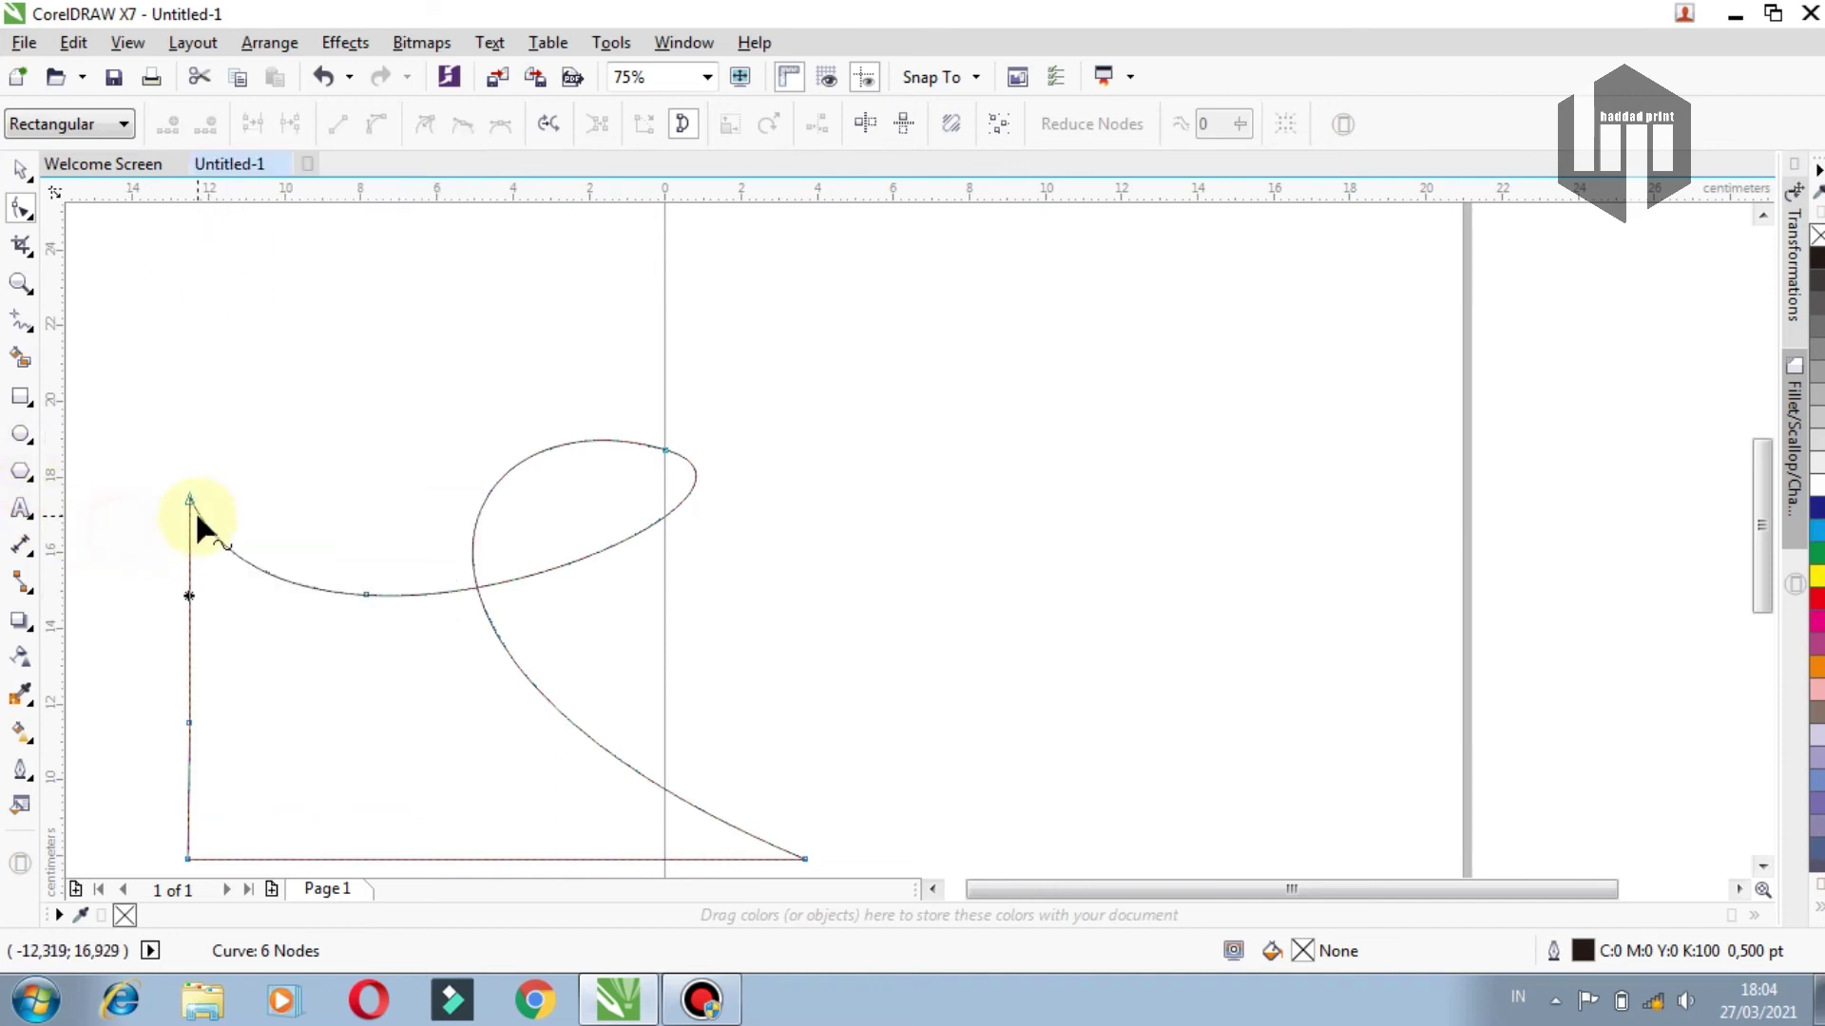
pyautogui.click(188, 501)
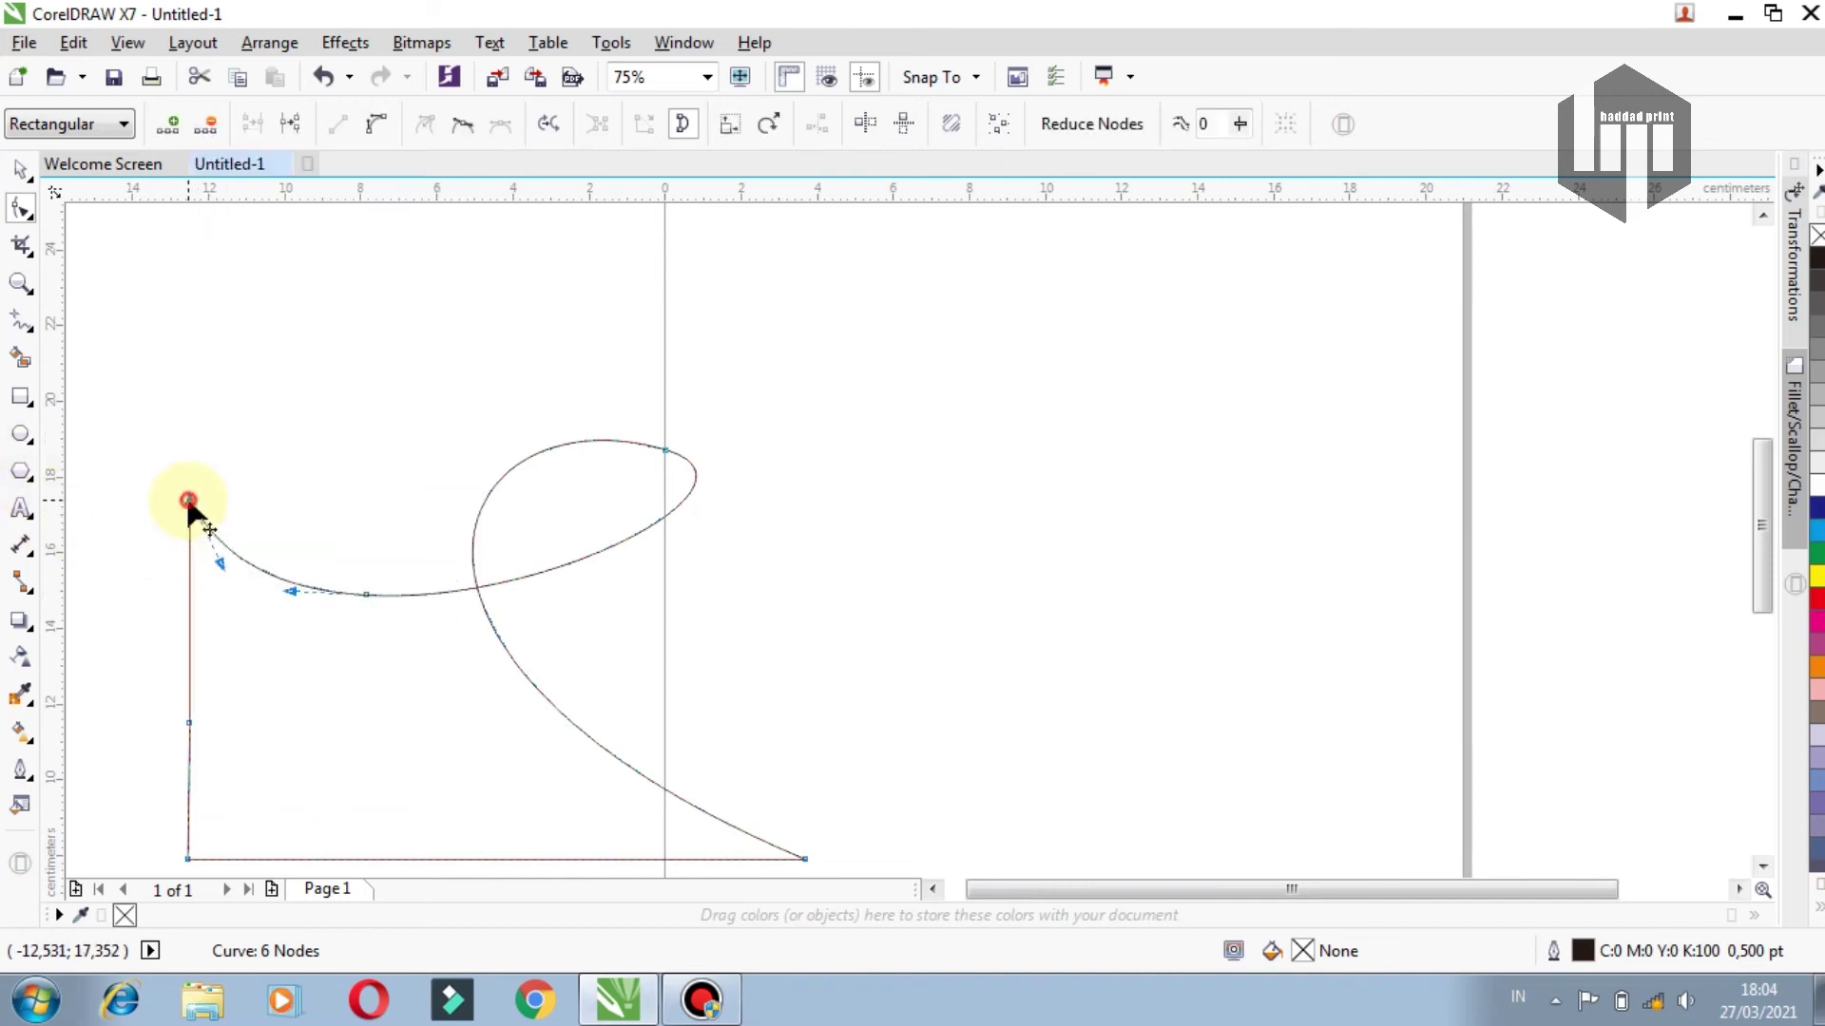
pyautogui.click(188, 628)
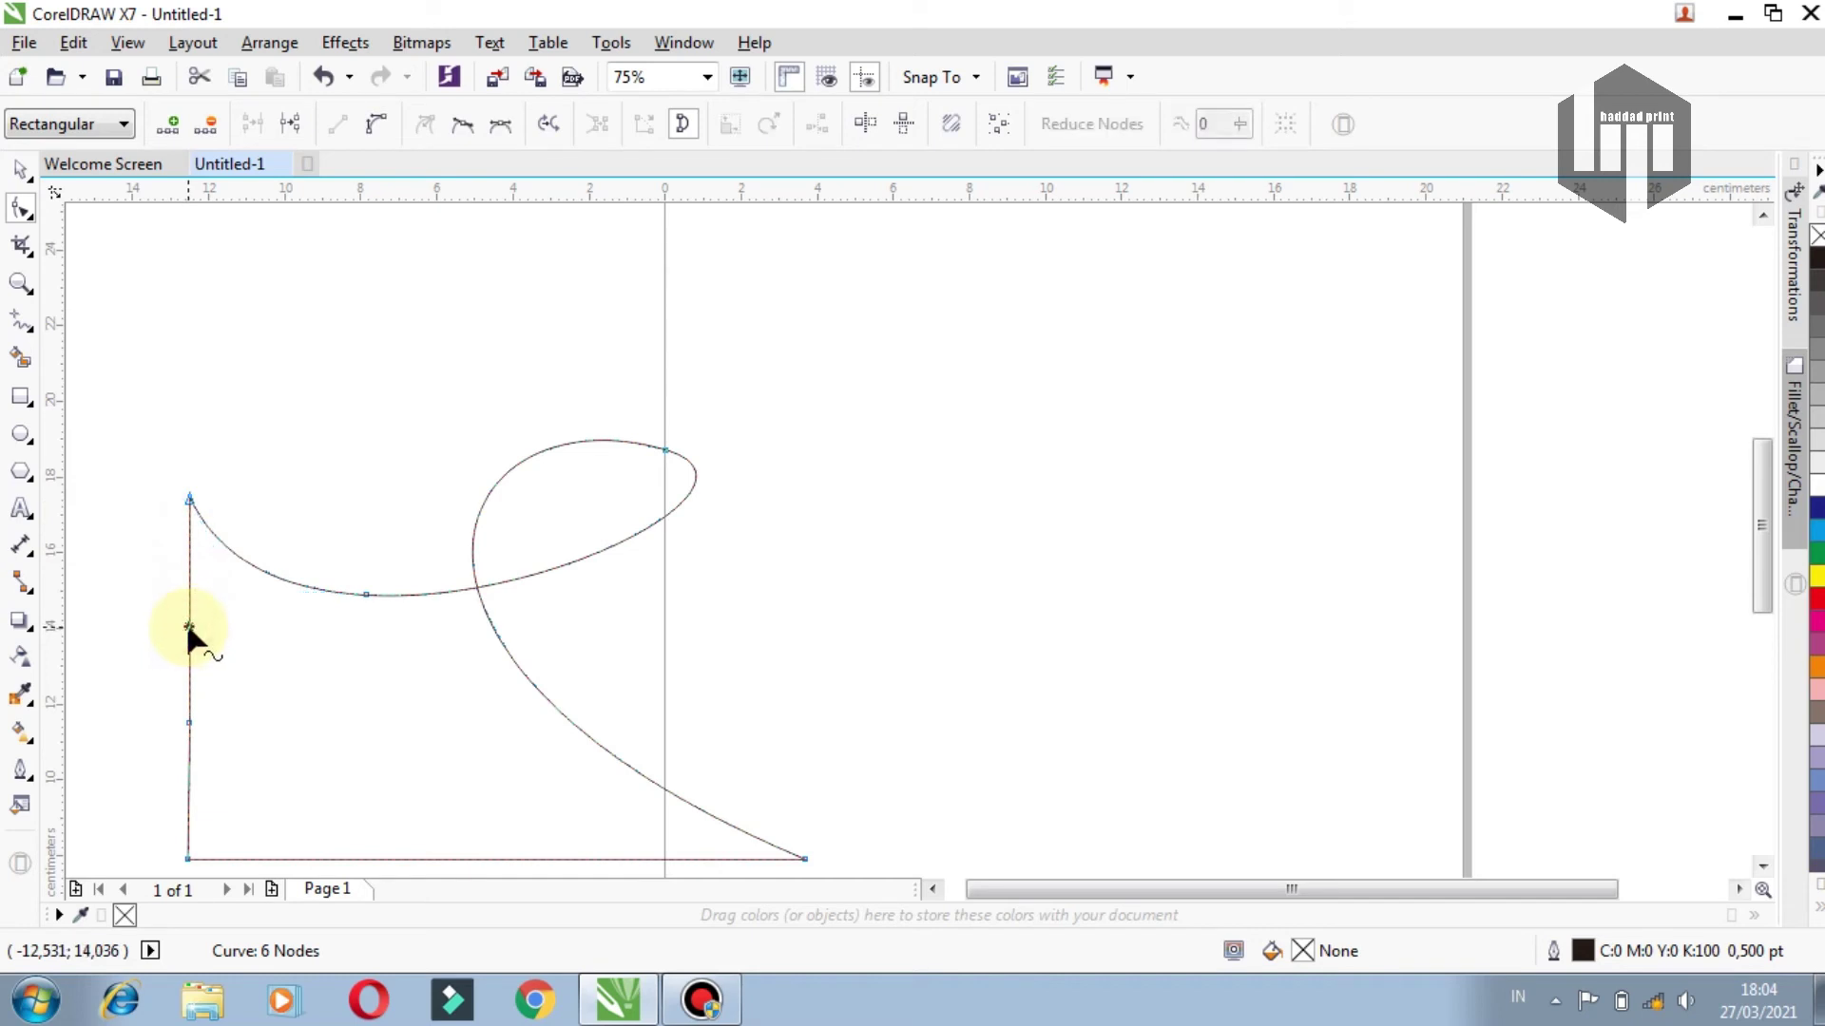
pyautogui.rightClick(189, 627)
pyautogui.click(244, 273)
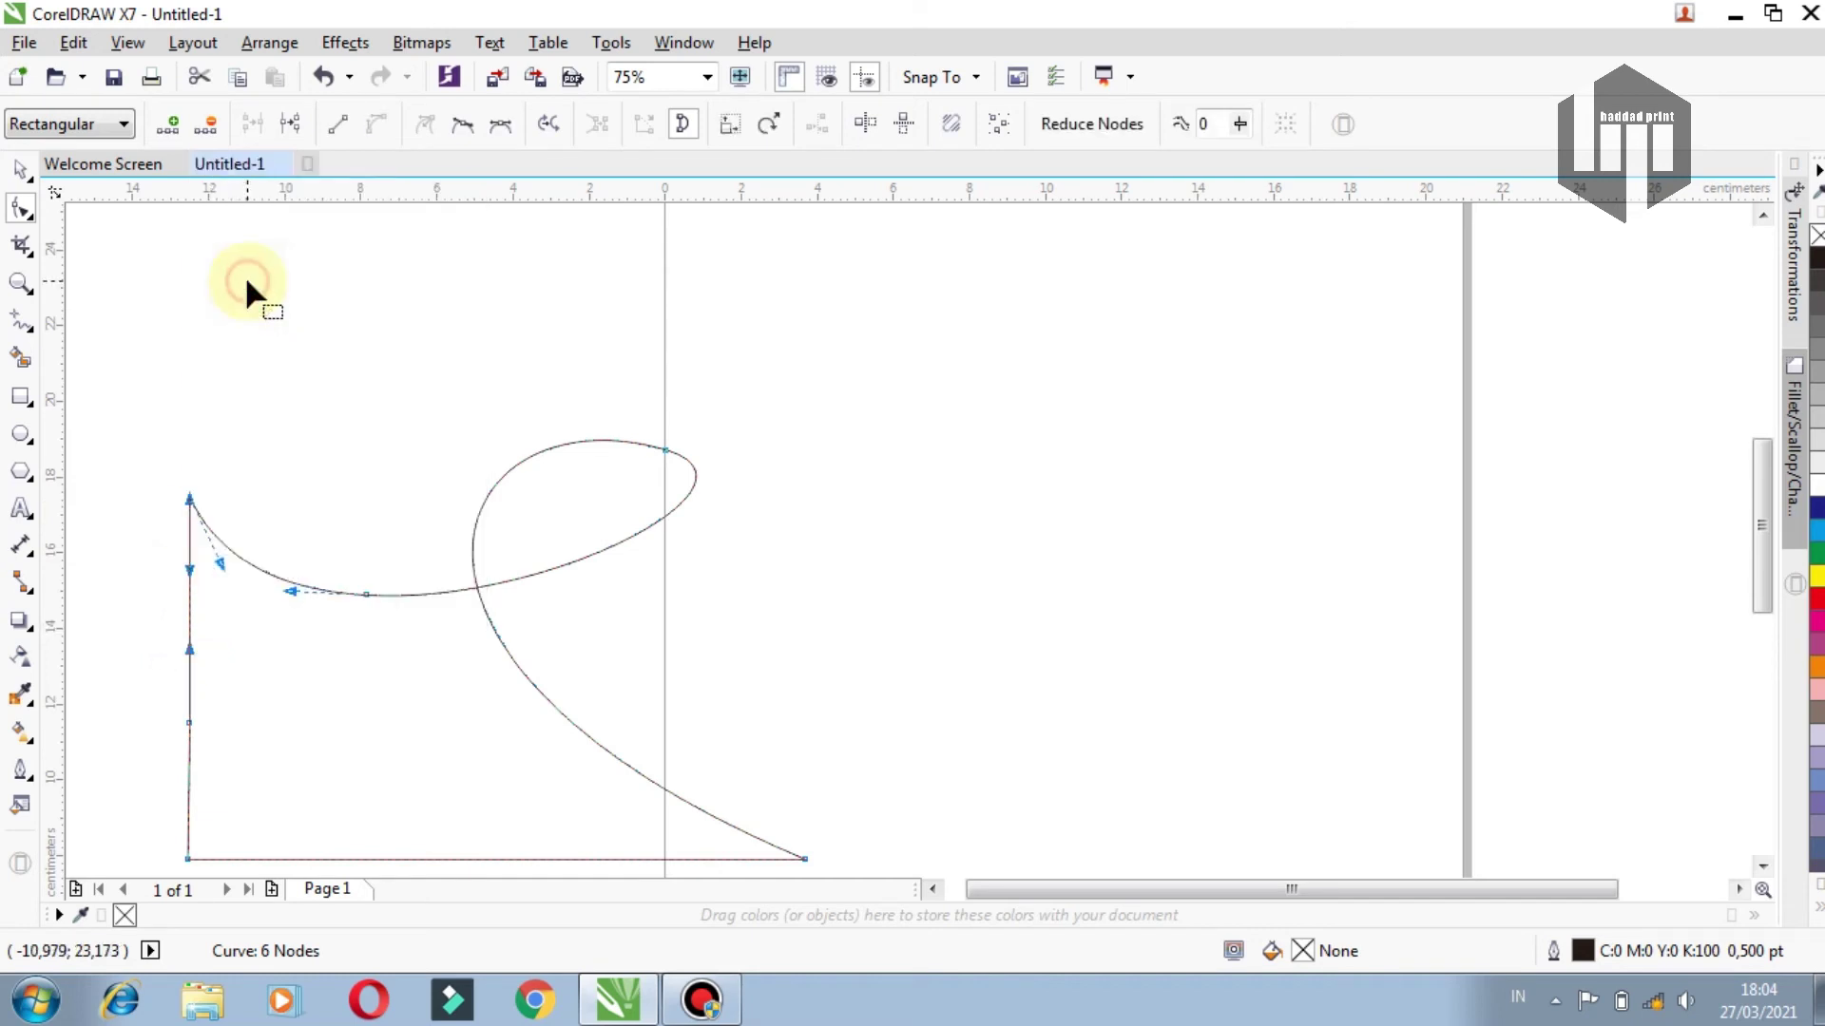
pyautogui.moveTo(188, 570); pyautogui.dragTo(361, 736)
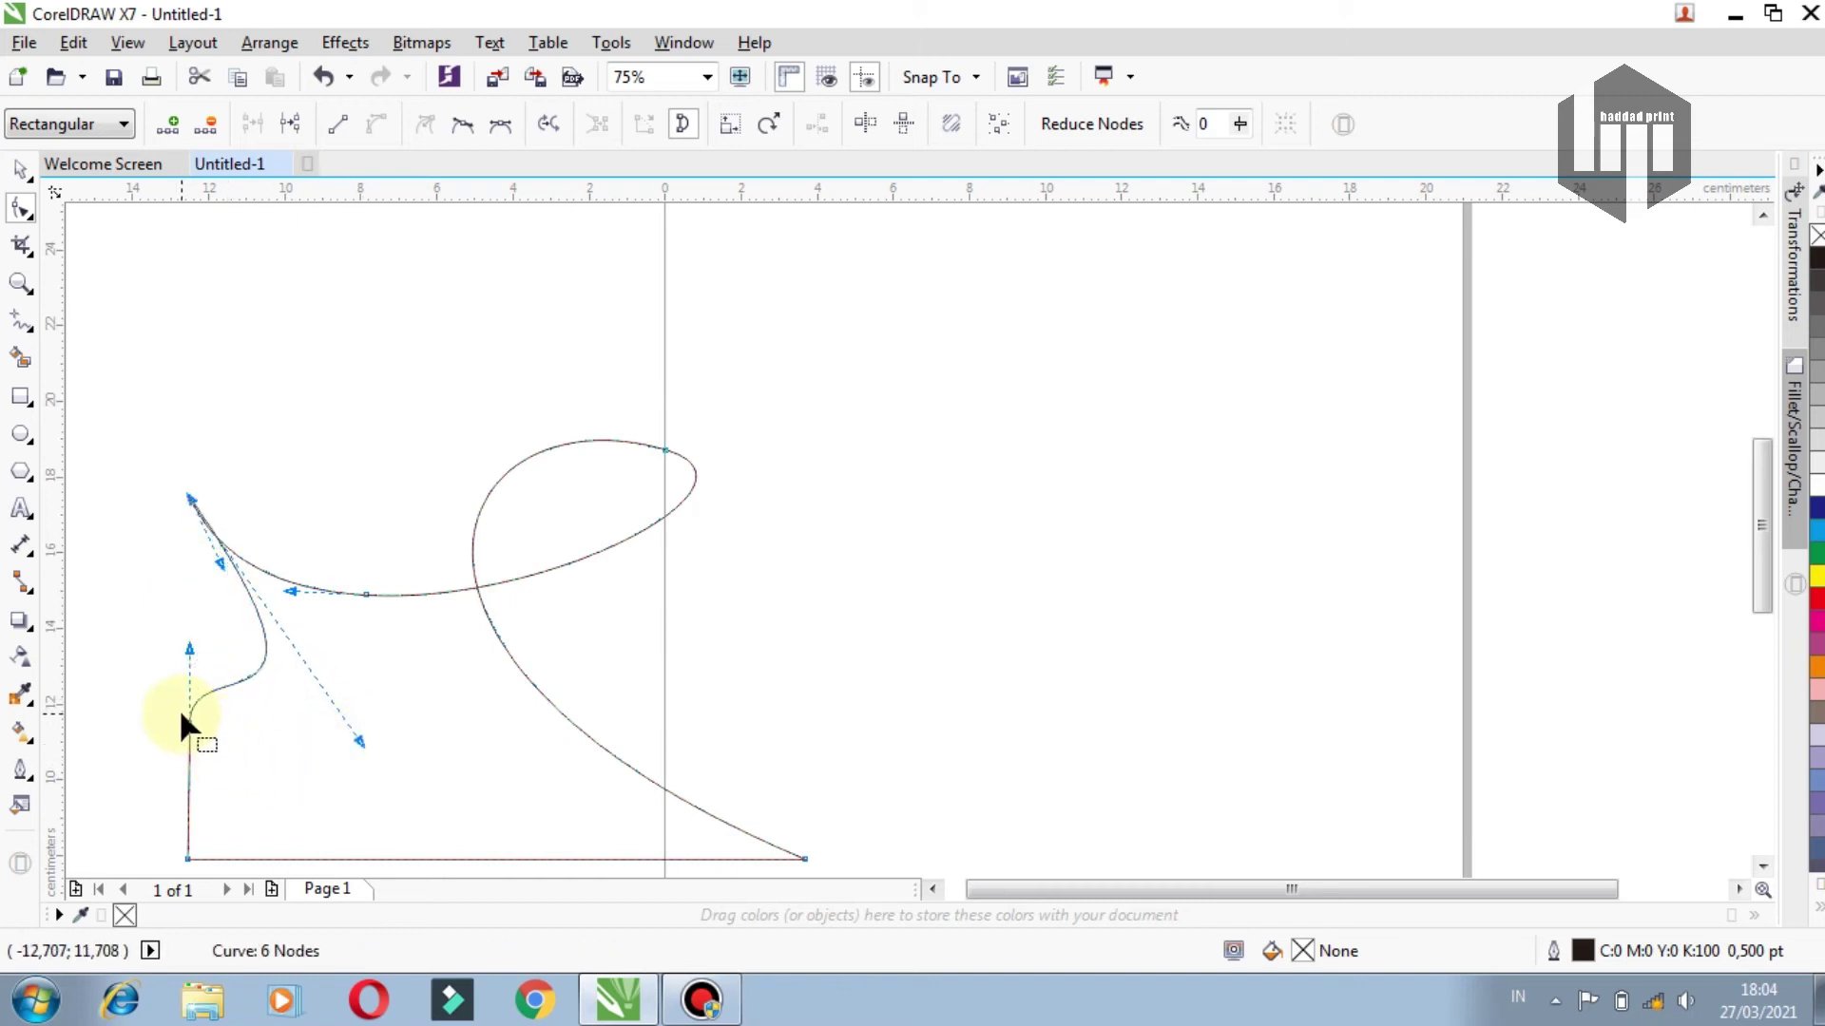
# Curve the lower left-edge segment leftward and delete the middle left node, leaving 5 nodes
pyautogui.click(188, 798)
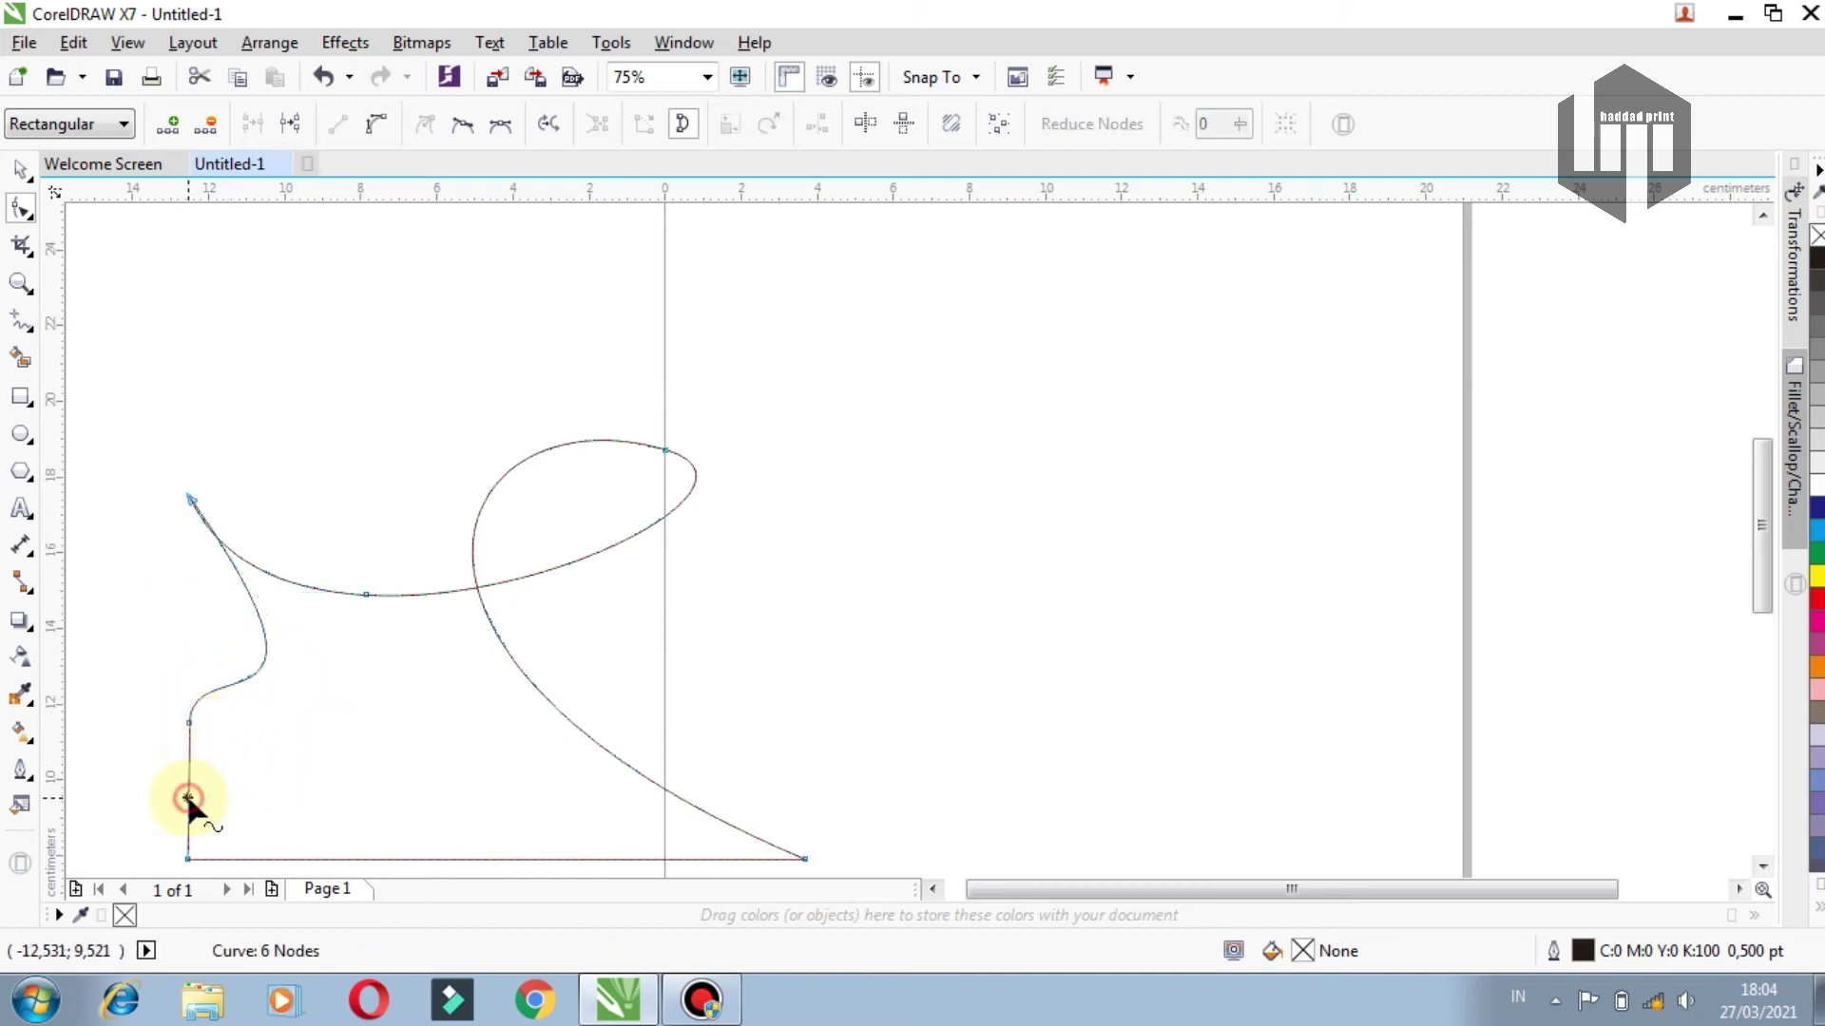
pyautogui.click(374, 123)
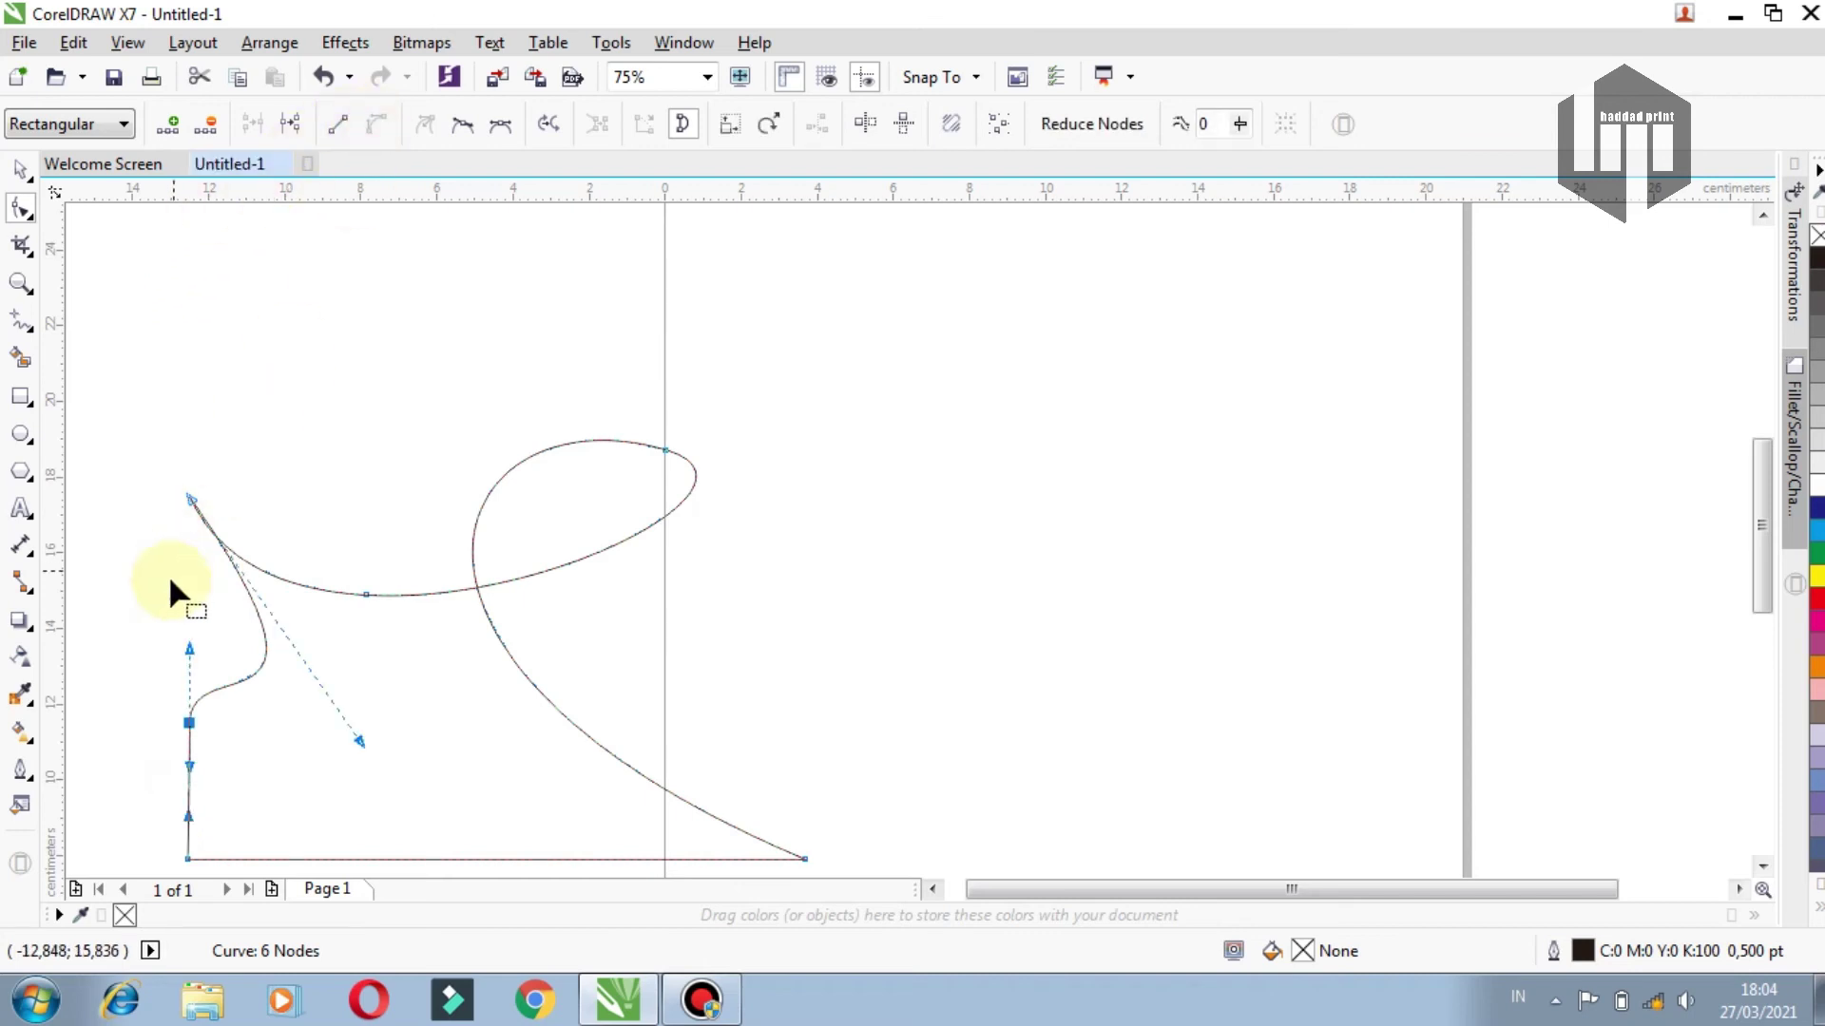
pyautogui.moveTo(189, 766); pyautogui.dragTo(91, 788)
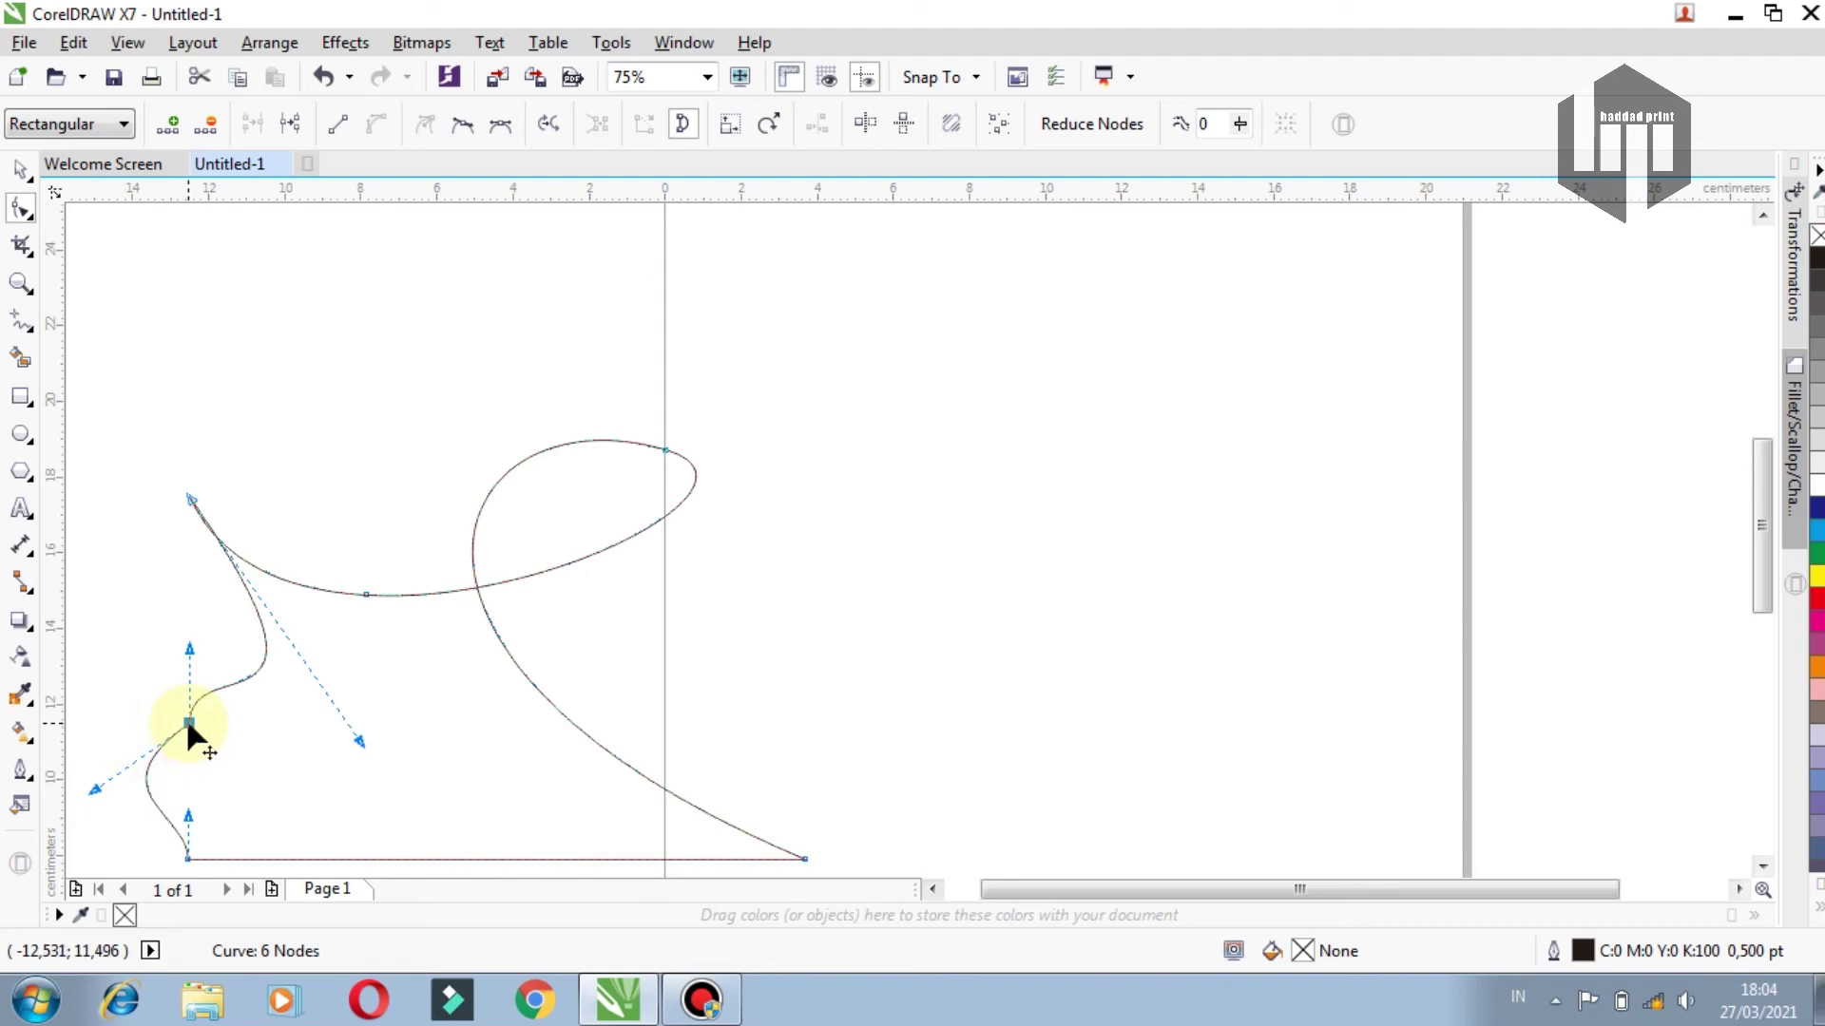
pyautogui.doubleClick(189, 722)
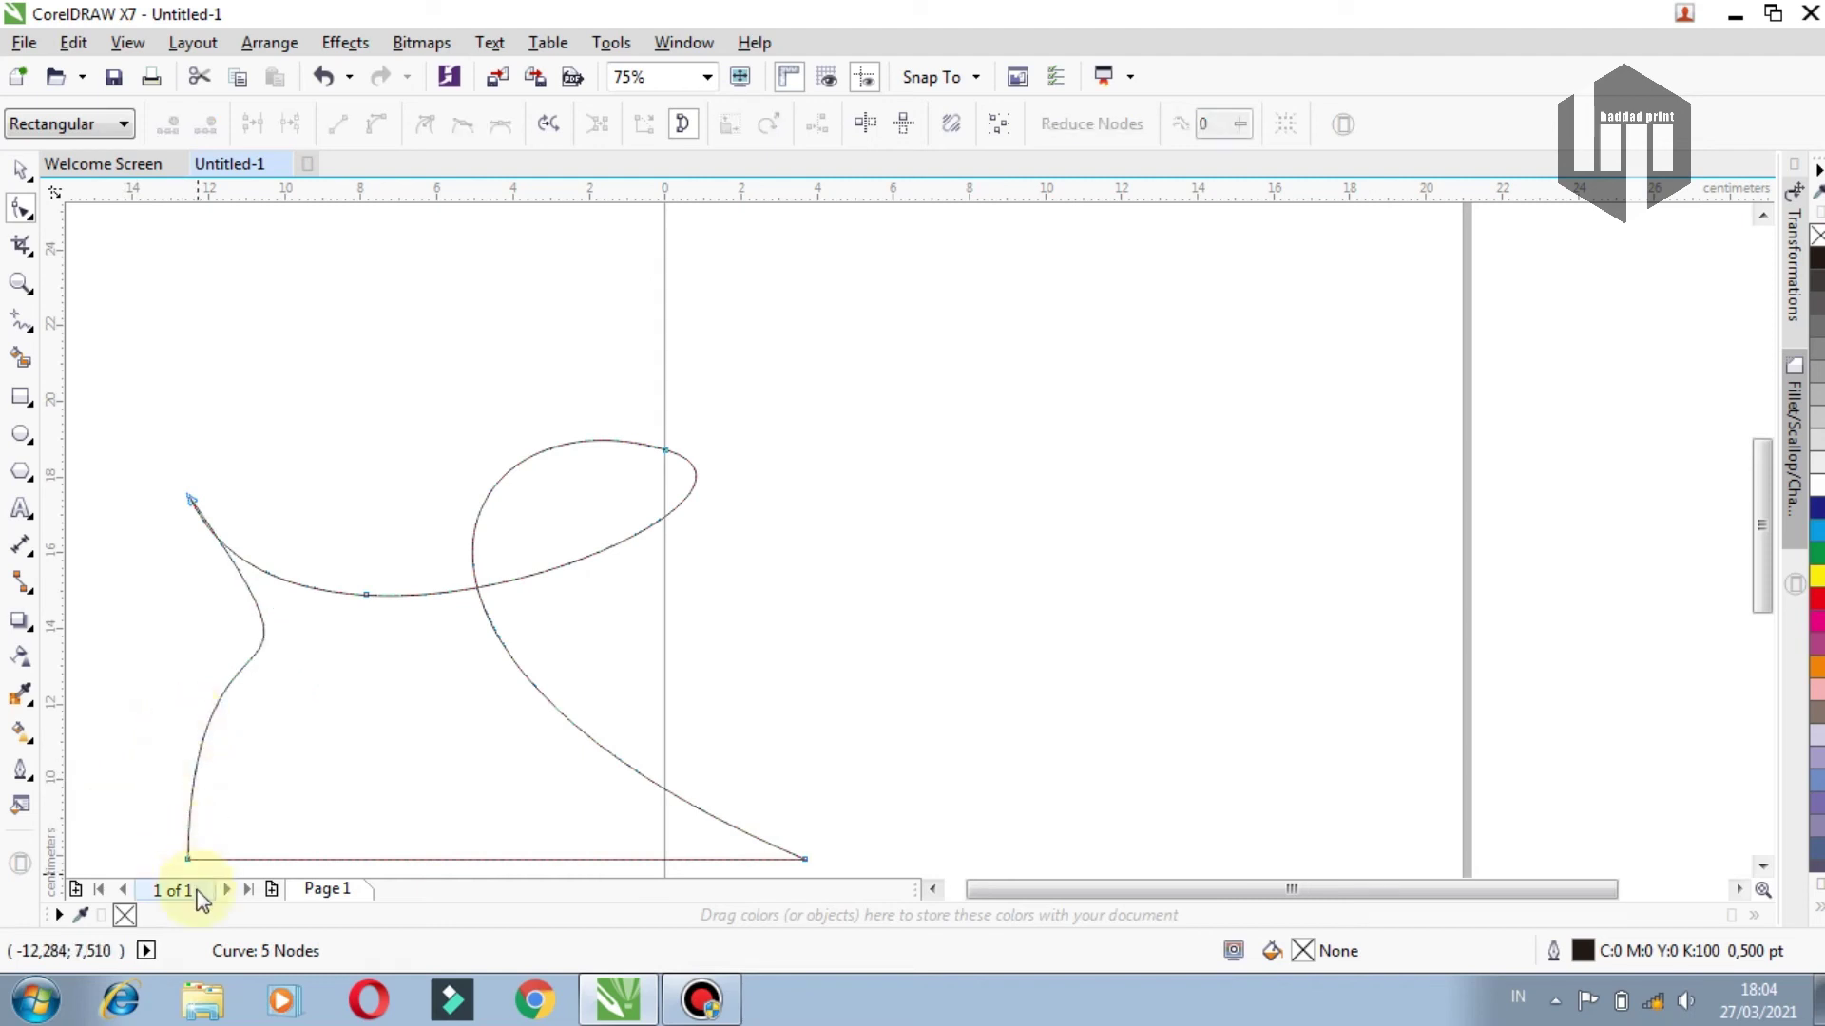
# Drag the bottom-left node's handle right to swell the left edge into a rounded bulge
pyautogui.click(188, 855)
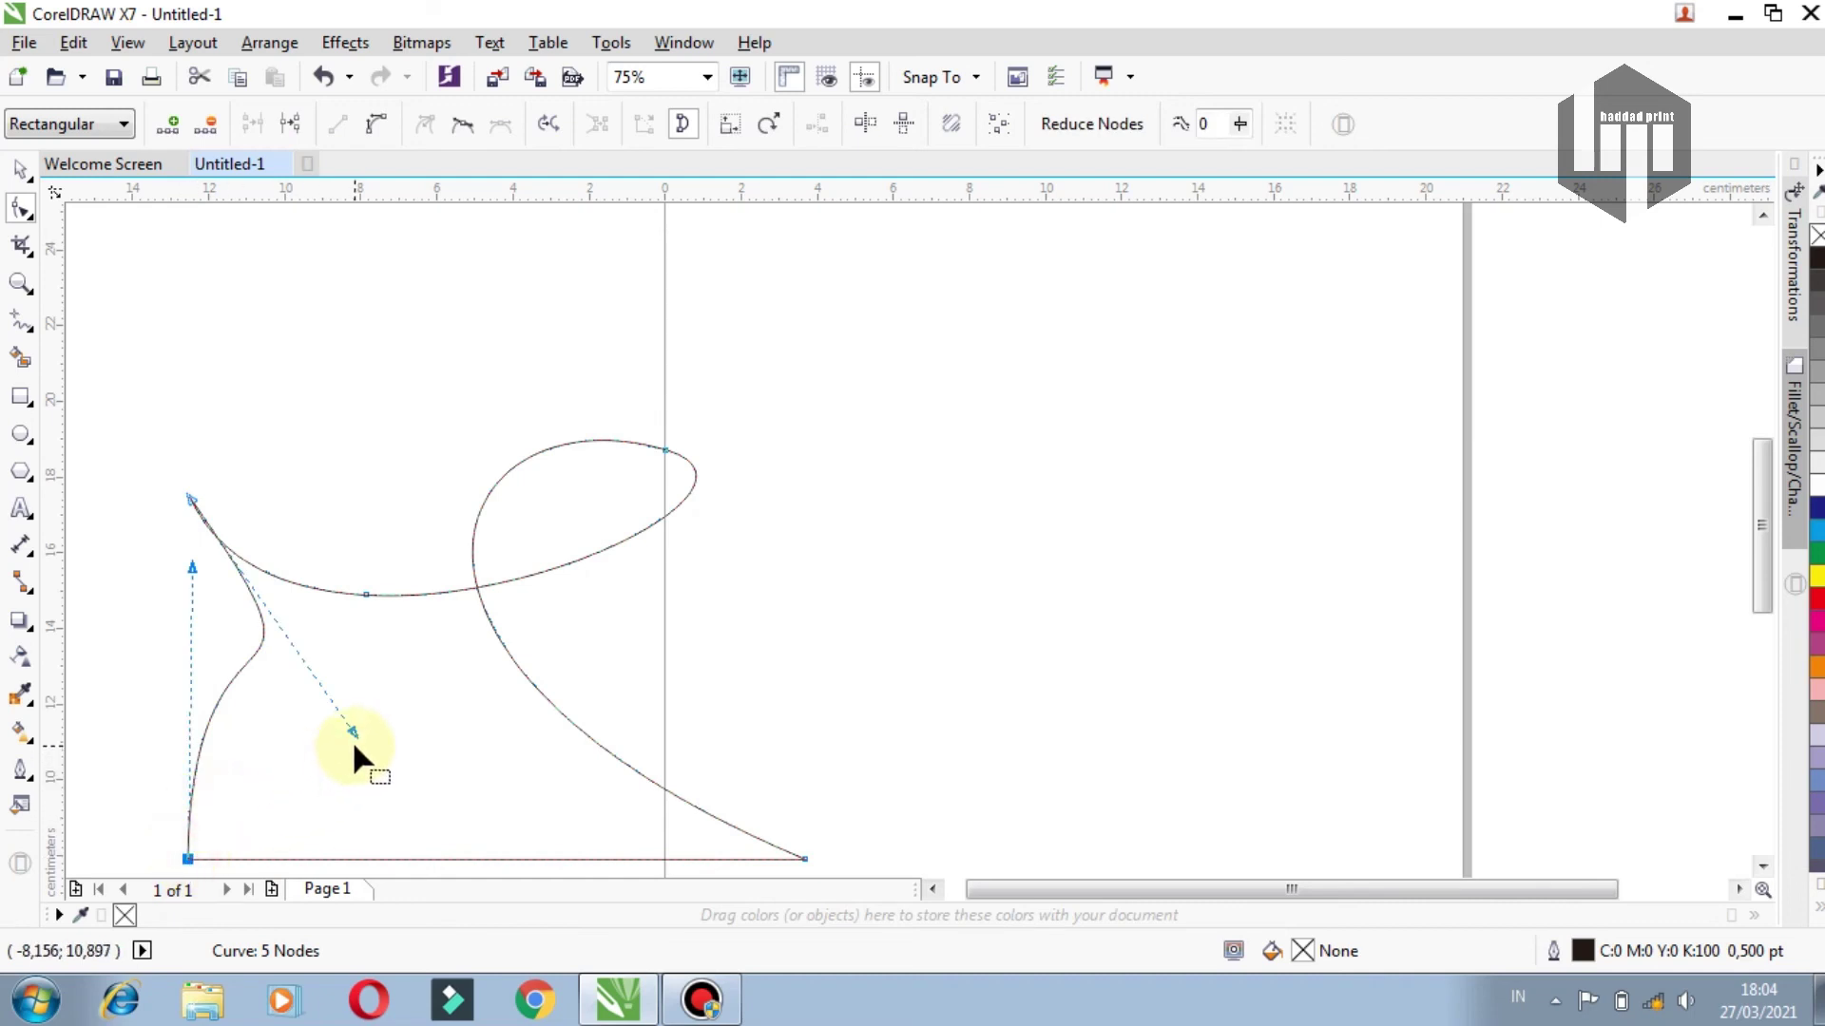
pyautogui.moveTo(353, 734); pyautogui.dragTo(559, 858)
pyautogui.scroll(-1, 556, 863)
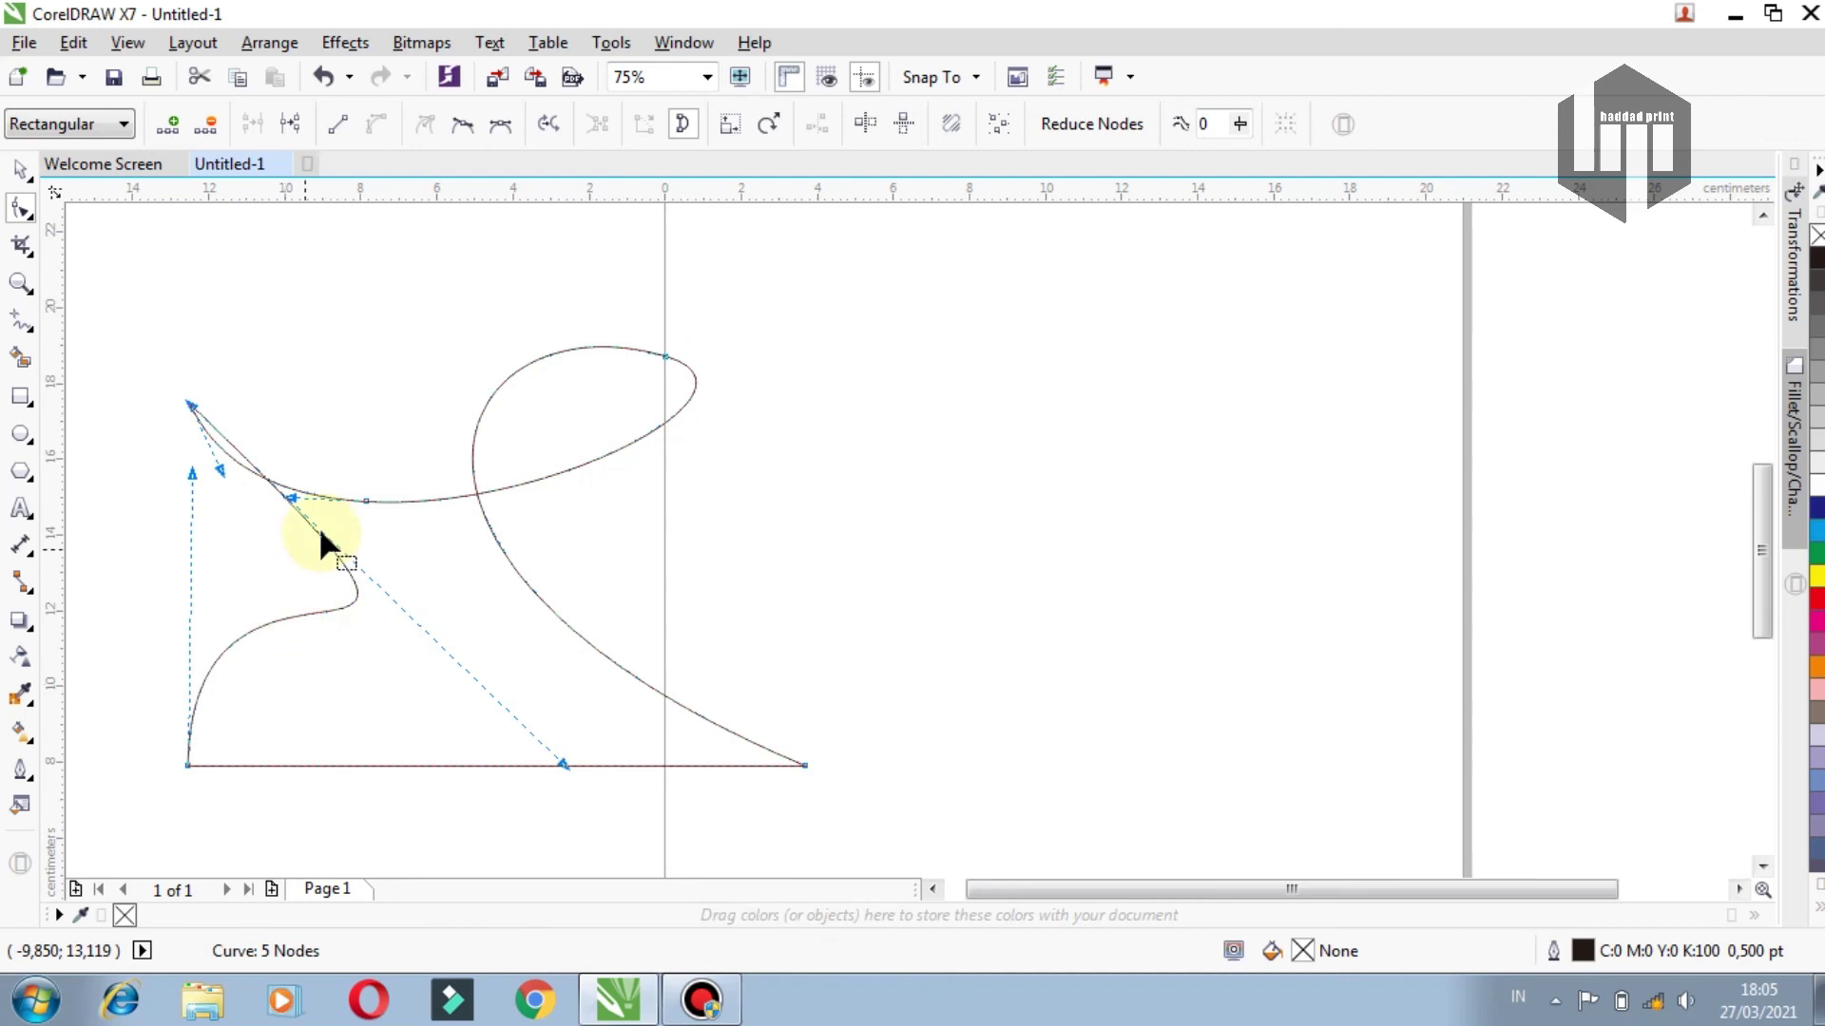